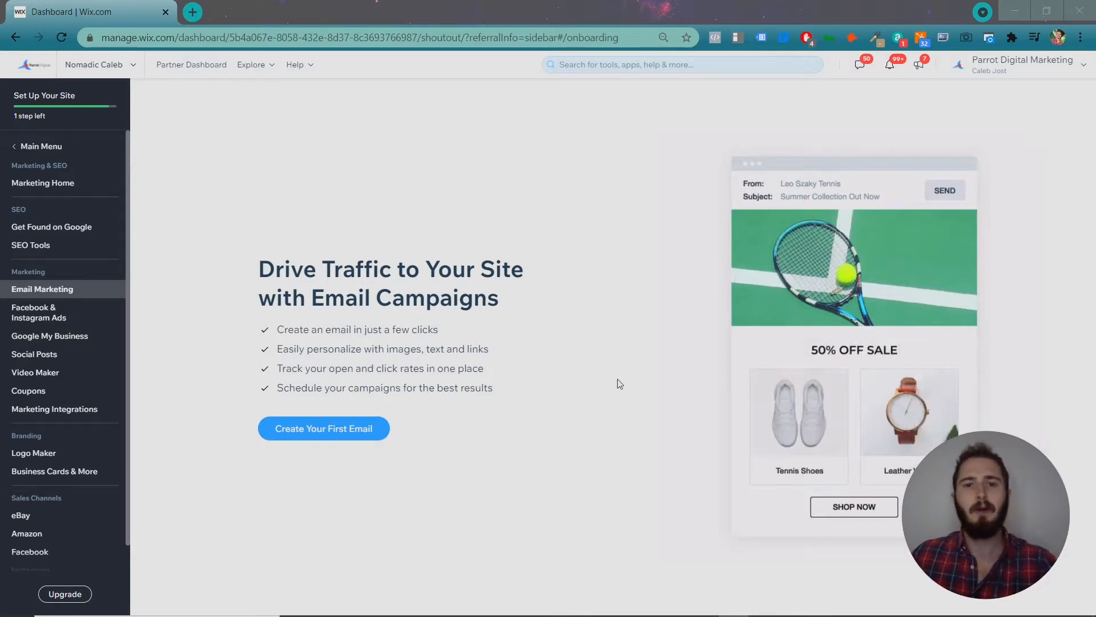
Create a first email campaign from Marketing & SEO → Email Marketing in the main menu.
{"action": "left_click", "coordinate": [51, 145]}
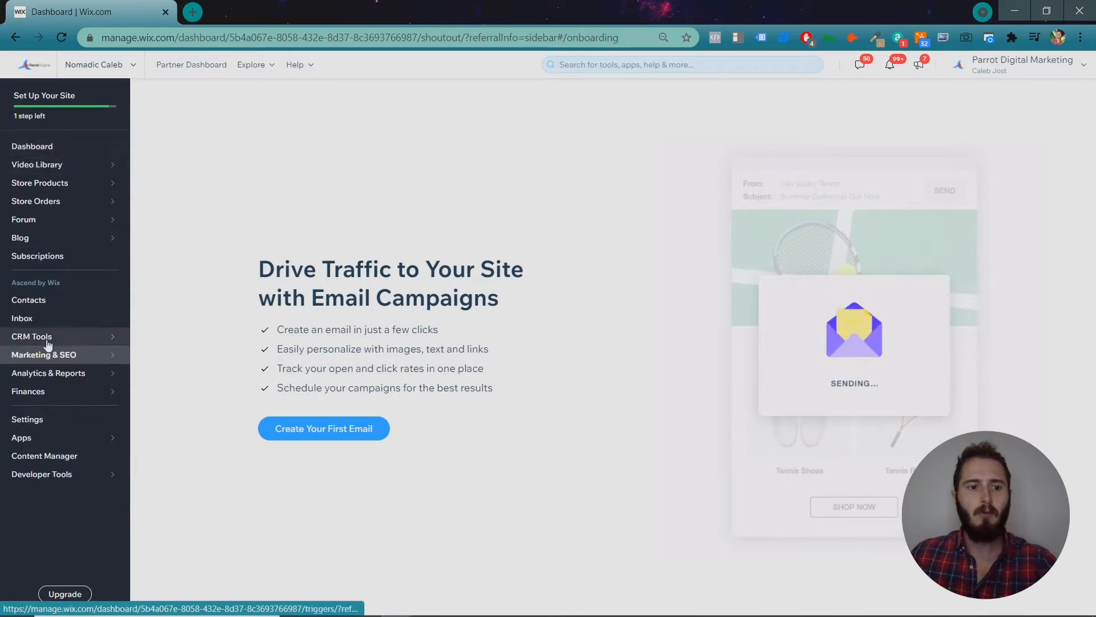
{"action": "mouse_move", "coordinate": [48, 358]}
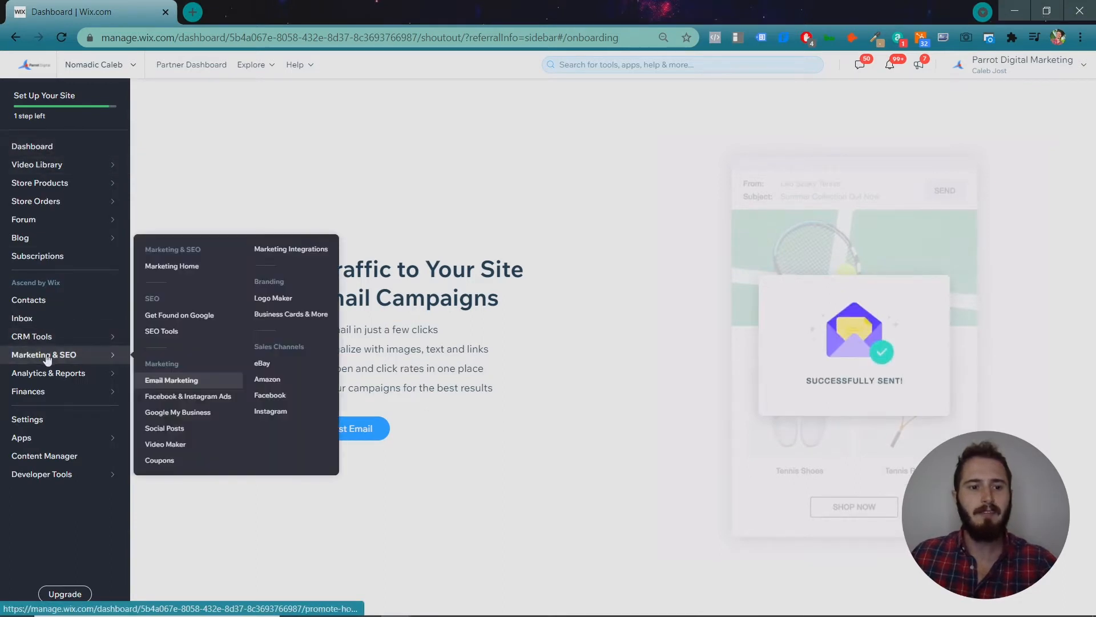
{"action": "left_click", "coordinate": [187, 383]}
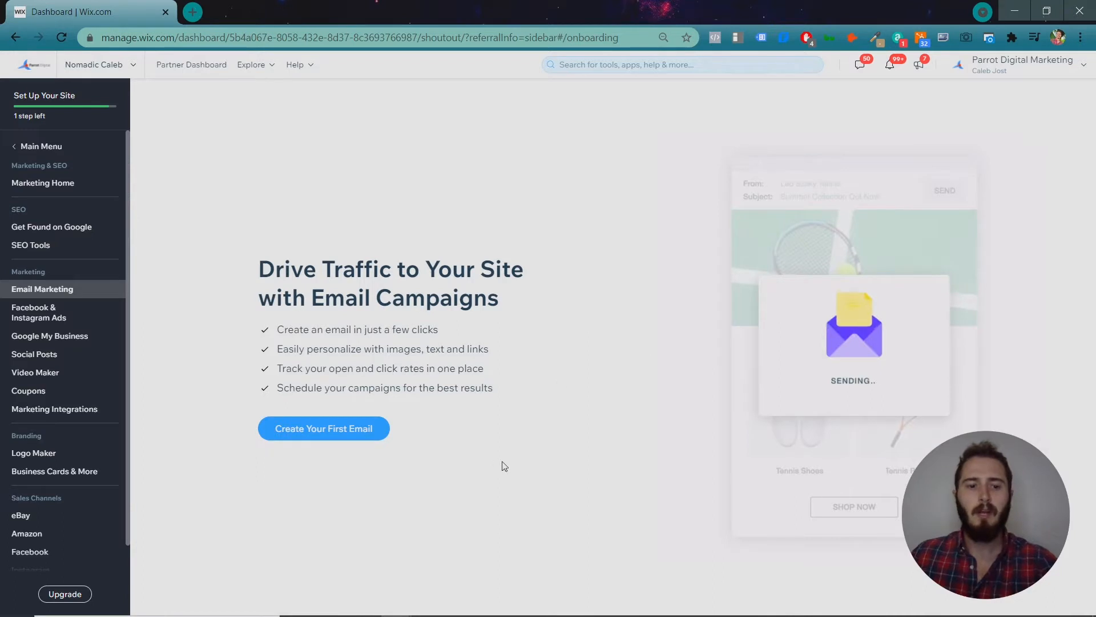
{"action": "left_click", "coordinate": [356, 437]}
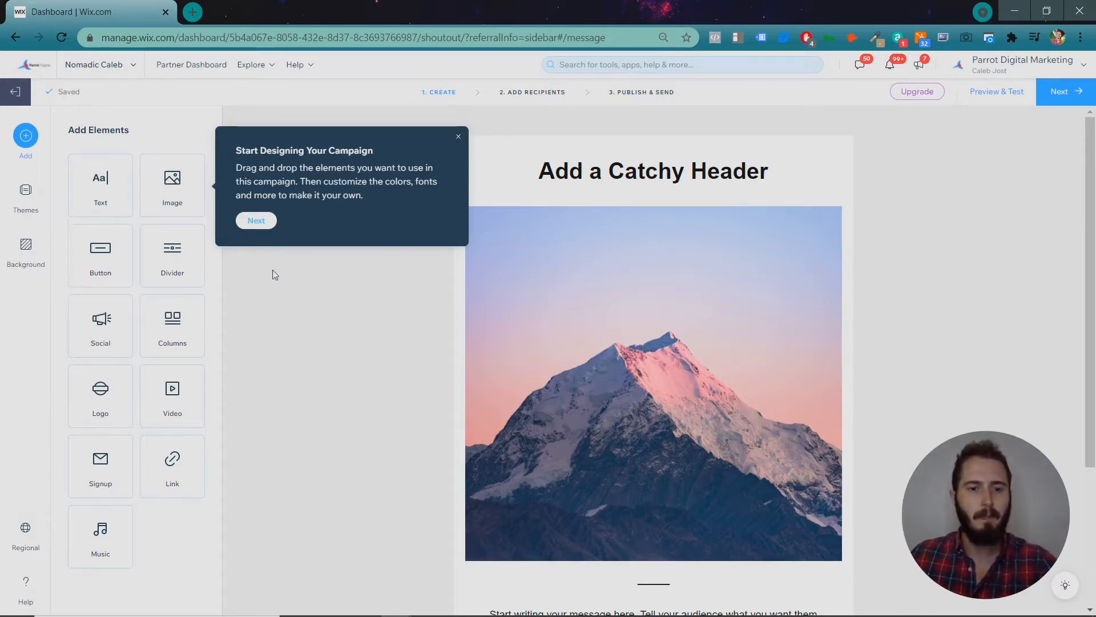
Dismiss the editor tips and drop a Columns block below the header image.
{"action": "left_click", "coordinate": [256, 221]}
{"action": "left_click", "coordinate": [873, 194]}
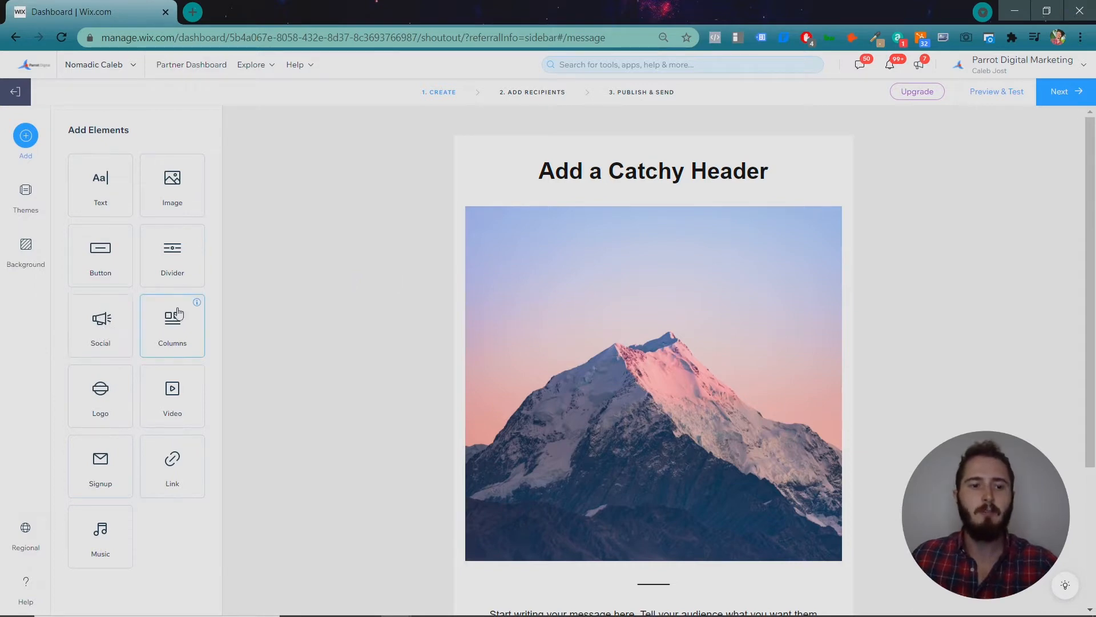
{"action": "scroll", "coordinate": [374, 237], "scroll_direction": "down", "scroll_amount": 3}
{"action": "left_click_drag", "start_coordinate": [163, 331], "coordinate": [621, 453]}
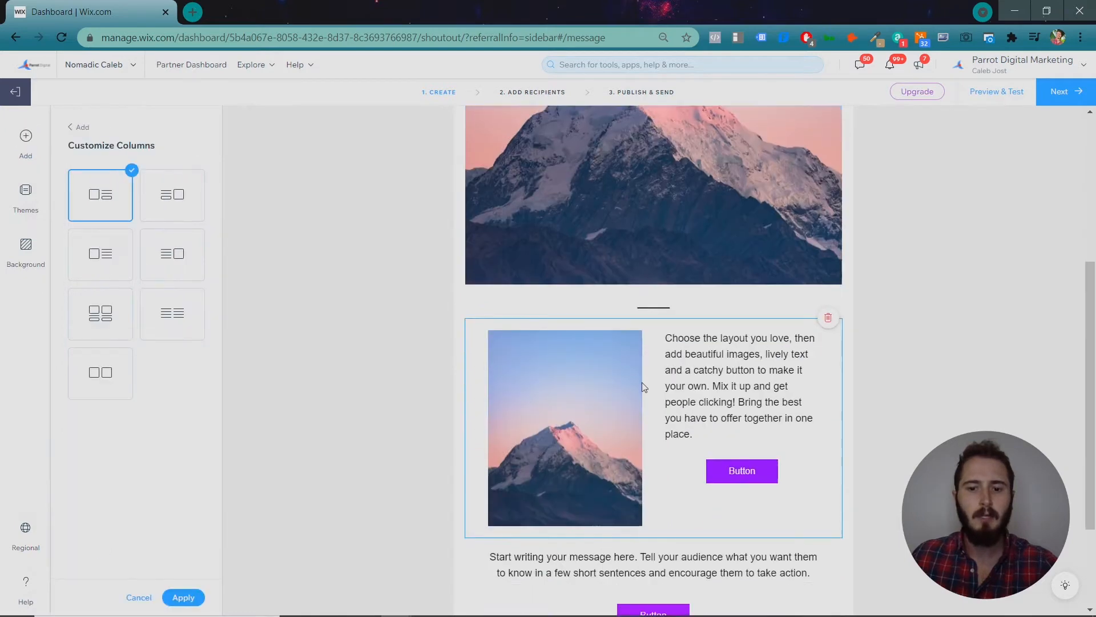
{"action": "scroll", "coordinate": [642, 382], "scroll_direction": "down", "scroll_amount": 3}
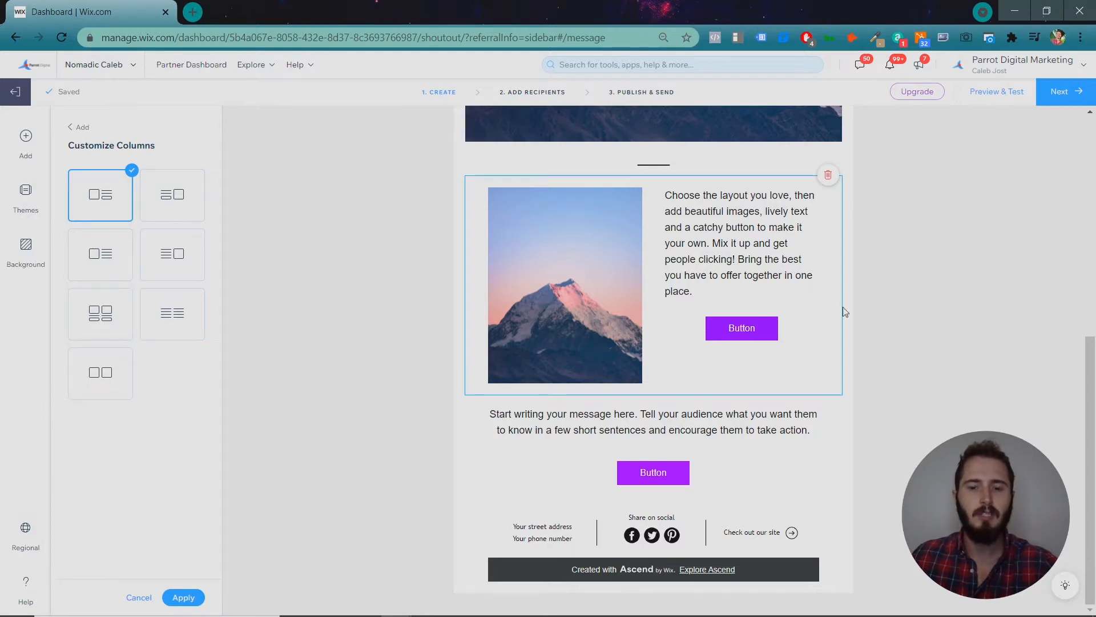
{"action": "scroll", "coordinate": [840, 309], "scroll_direction": "up", "scroll_amount": 4}
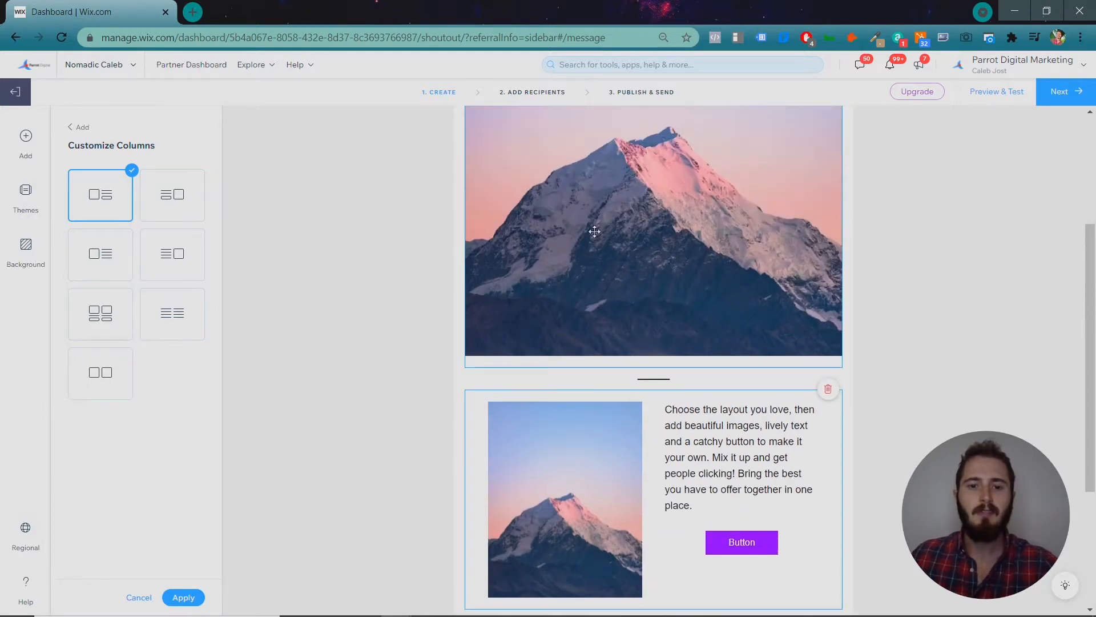
{"action": "left_click", "coordinate": [78, 127]}
{"action": "scroll", "coordinate": [258, 406], "scroll_direction": "up", "scroll_amount": 3}
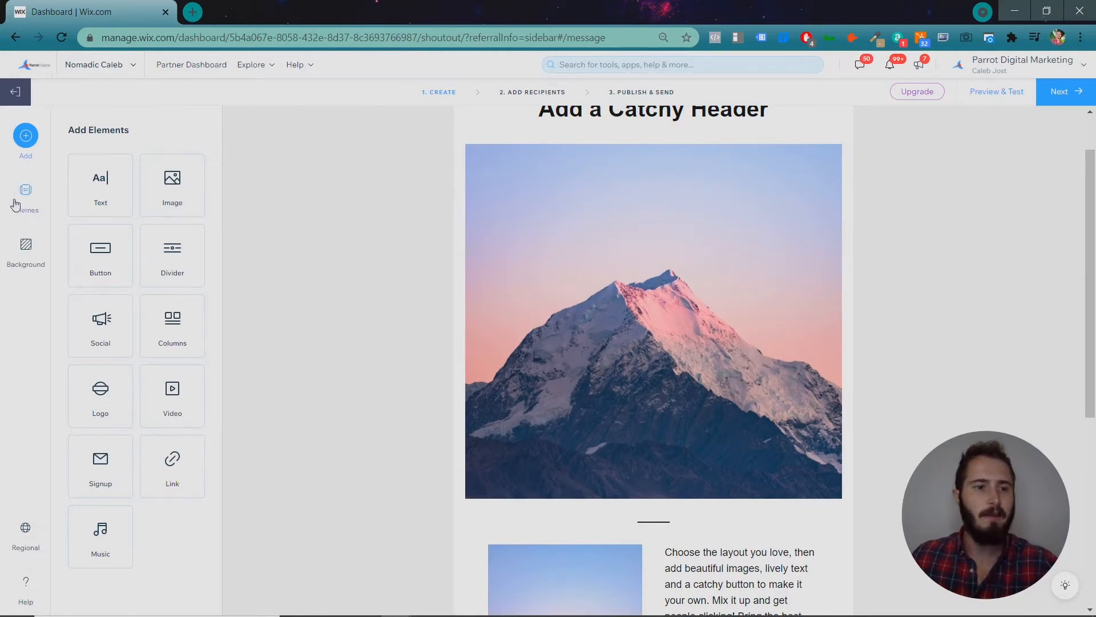
Try the MINIMAL and CLASSIC themes, then apply the dark ONYX theme.
{"action": "left_click", "coordinate": [17, 200]}
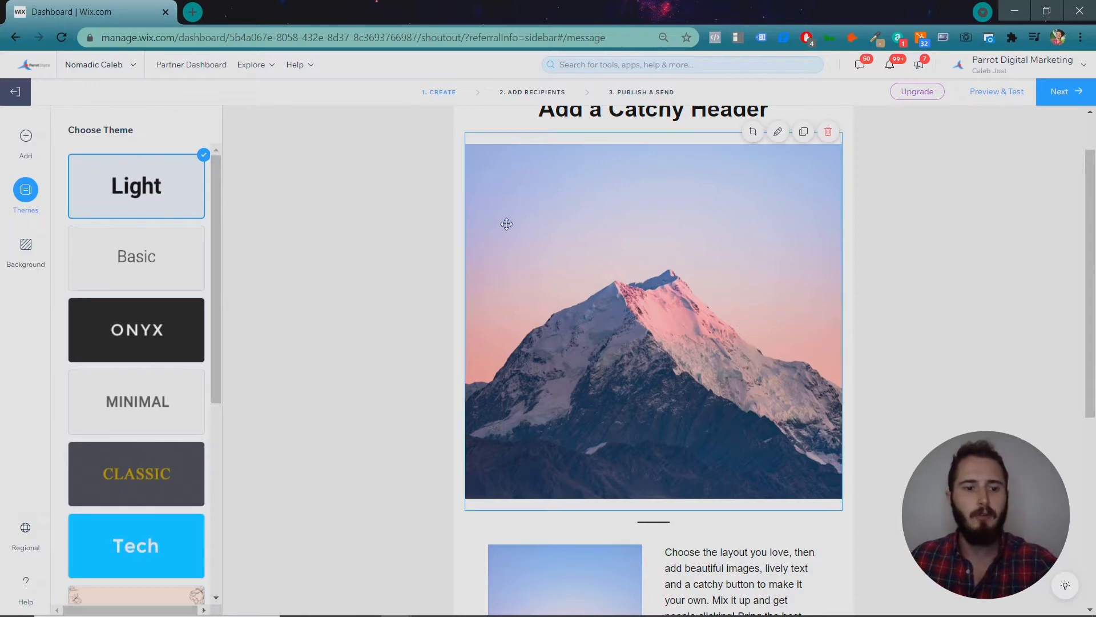
{"action": "left_click", "coordinate": [169, 403]}
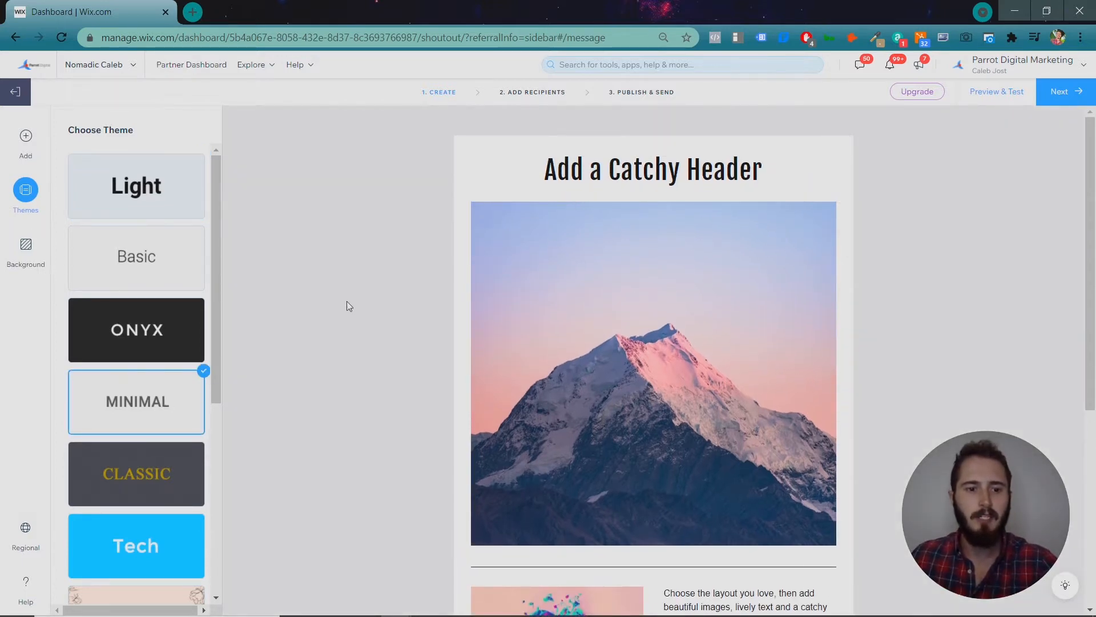
{"action": "left_click", "coordinate": [150, 493]}
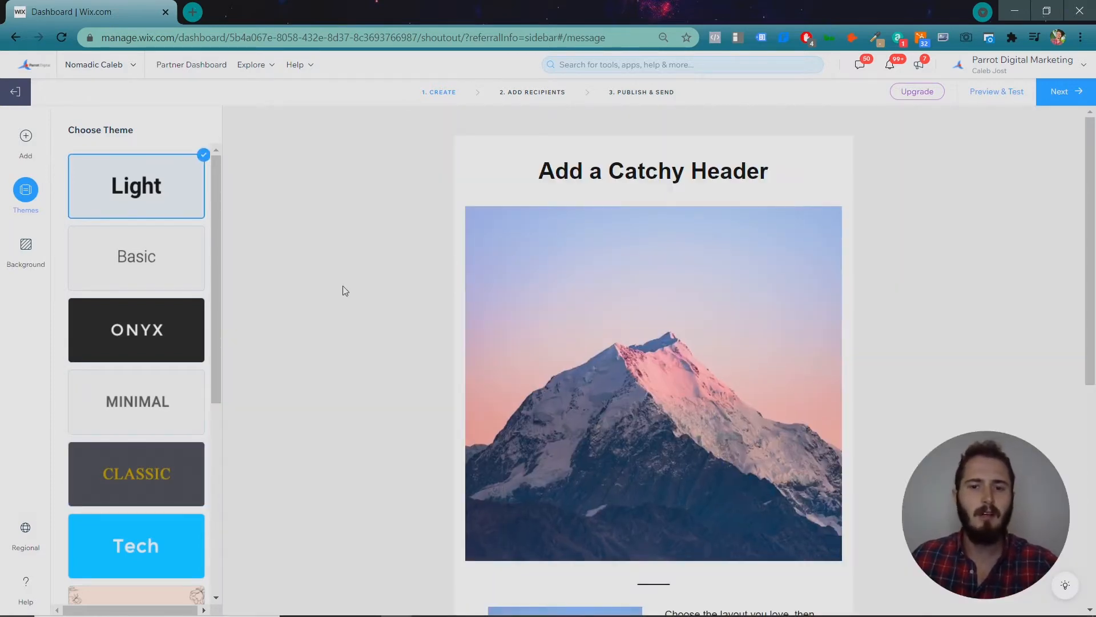
{"action": "left_click", "coordinate": [165, 334]}
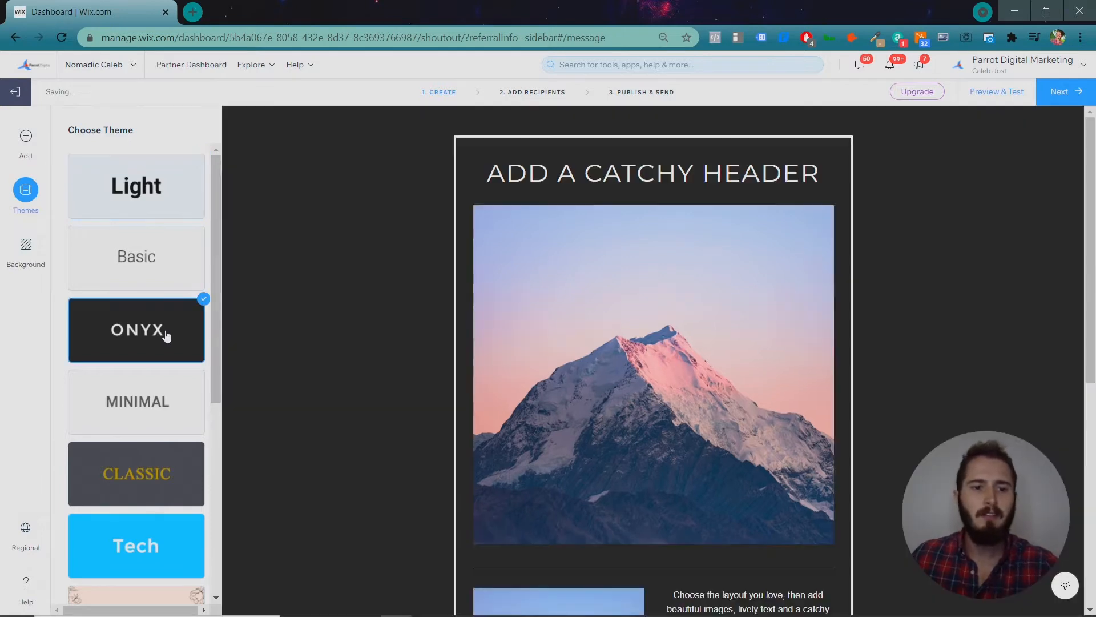
Set the page background to the 1971537_edited.jpg travel-doodle pattern.
{"action": "left_click", "coordinate": [27, 260]}
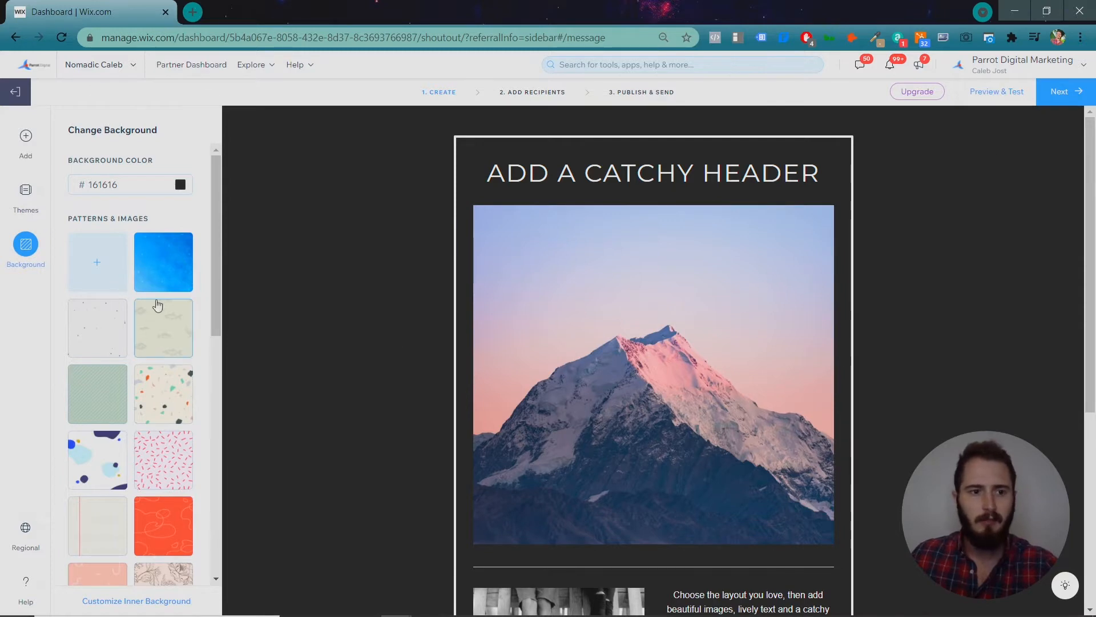
{"action": "scroll", "coordinate": [165, 314], "scroll_direction": "down", "scroll_amount": 7}
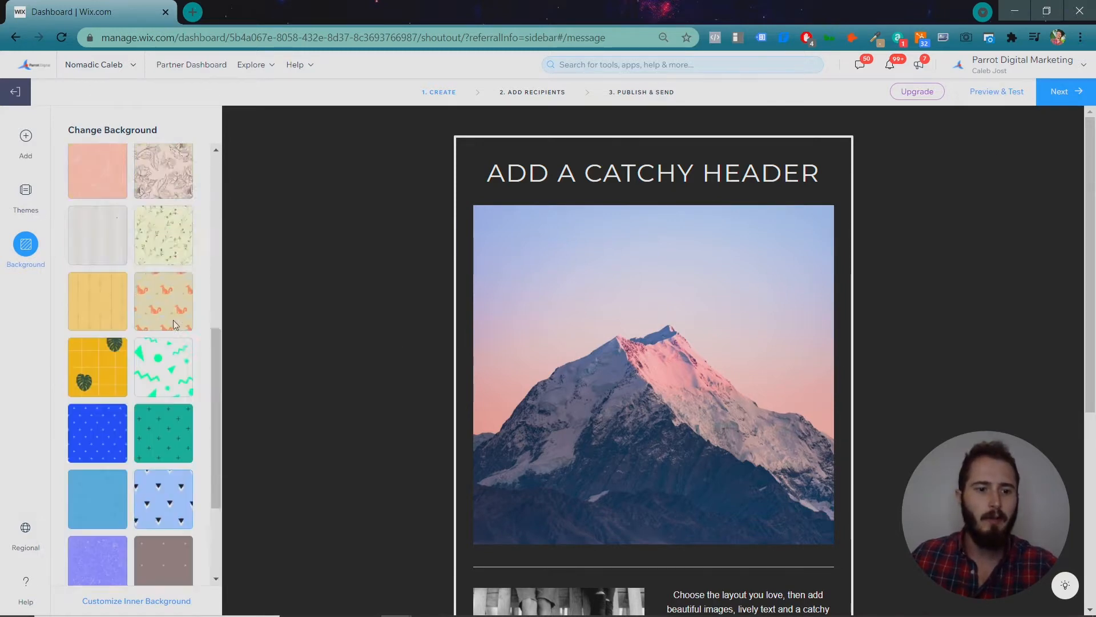
{"action": "scroll", "coordinate": [173, 320], "scroll_direction": "up", "scroll_amount": 7}
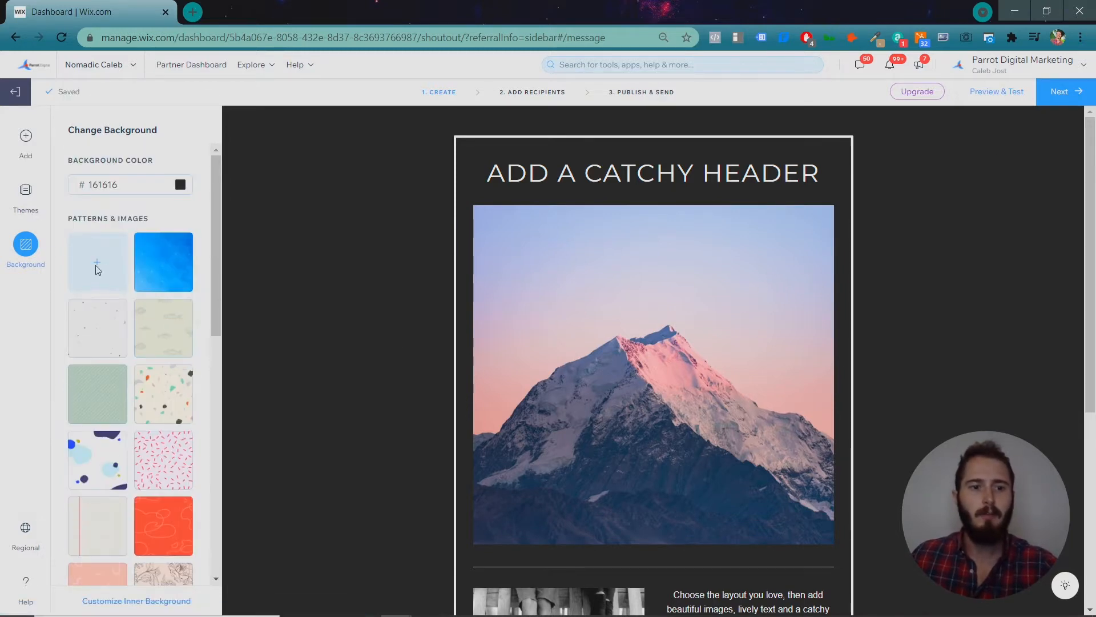
{"action": "left_click", "coordinate": [108, 271]}
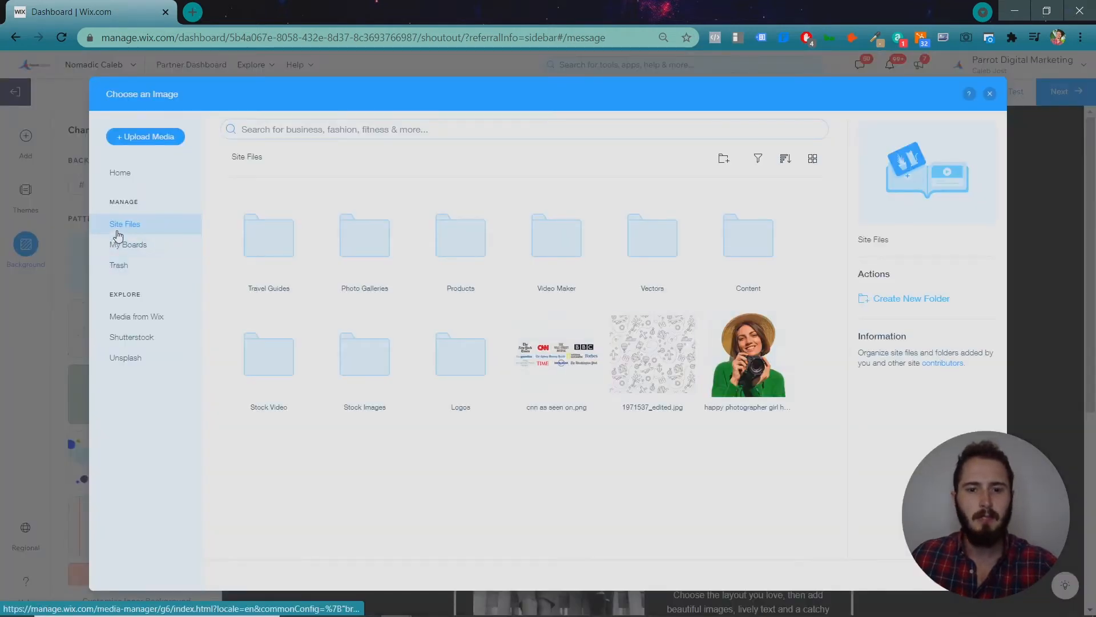
{"action": "left_click", "coordinate": [654, 366]}
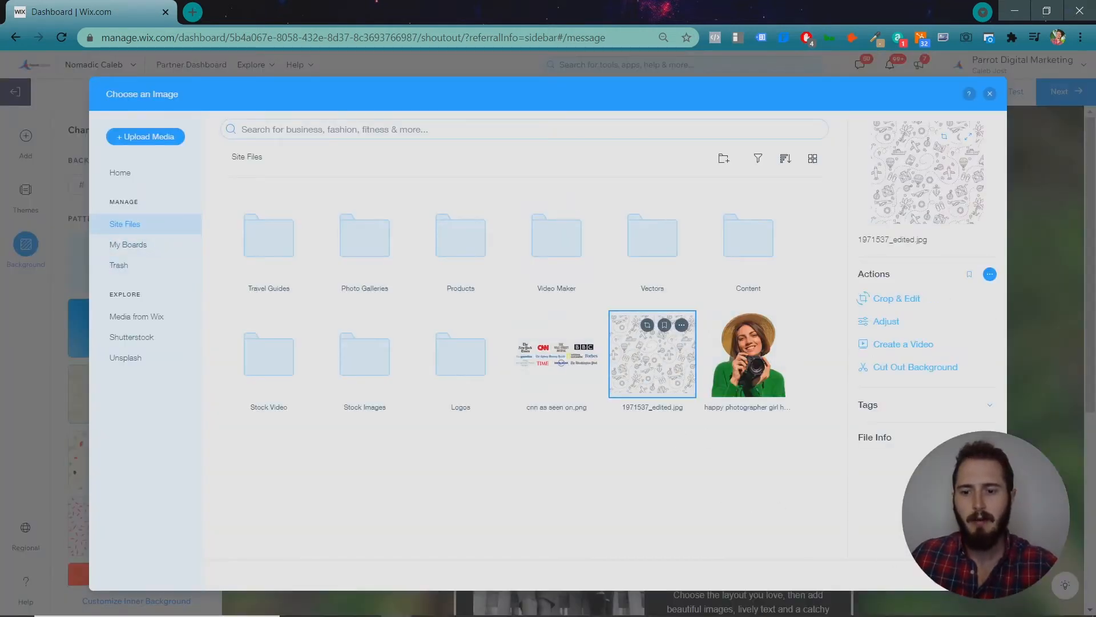
{"action": "left_click", "coordinate": [963, 574]}
{"action": "scroll", "coordinate": [810, 242], "scroll_direction": "down", "scroll_amount": 6}
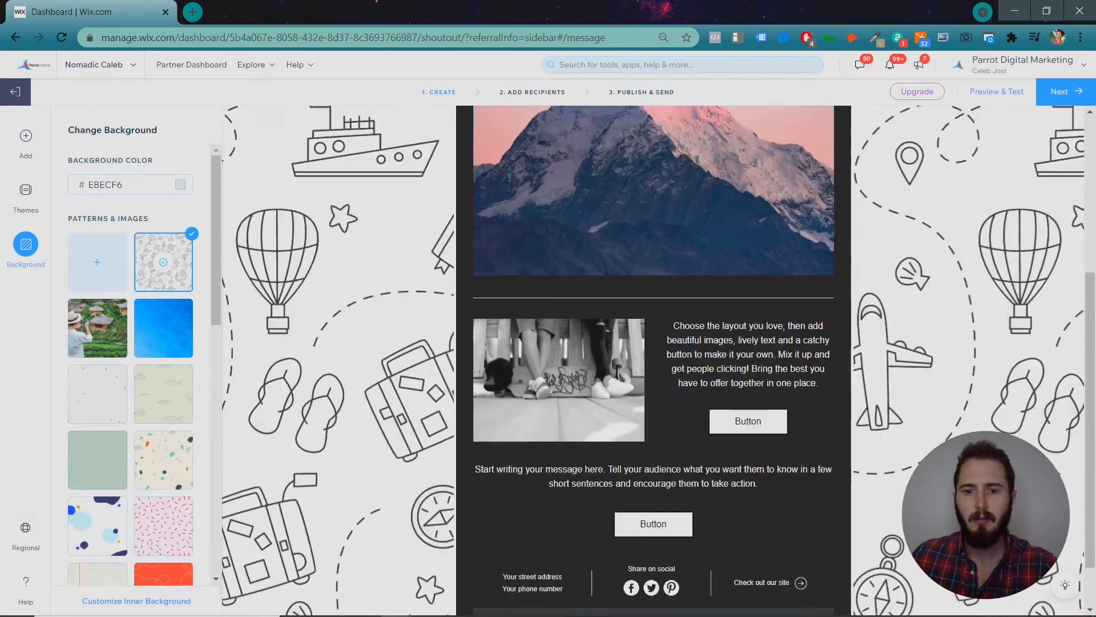
{"action": "scroll", "coordinate": [810, 242], "scroll_direction": "up", "scroll_amount": 6}
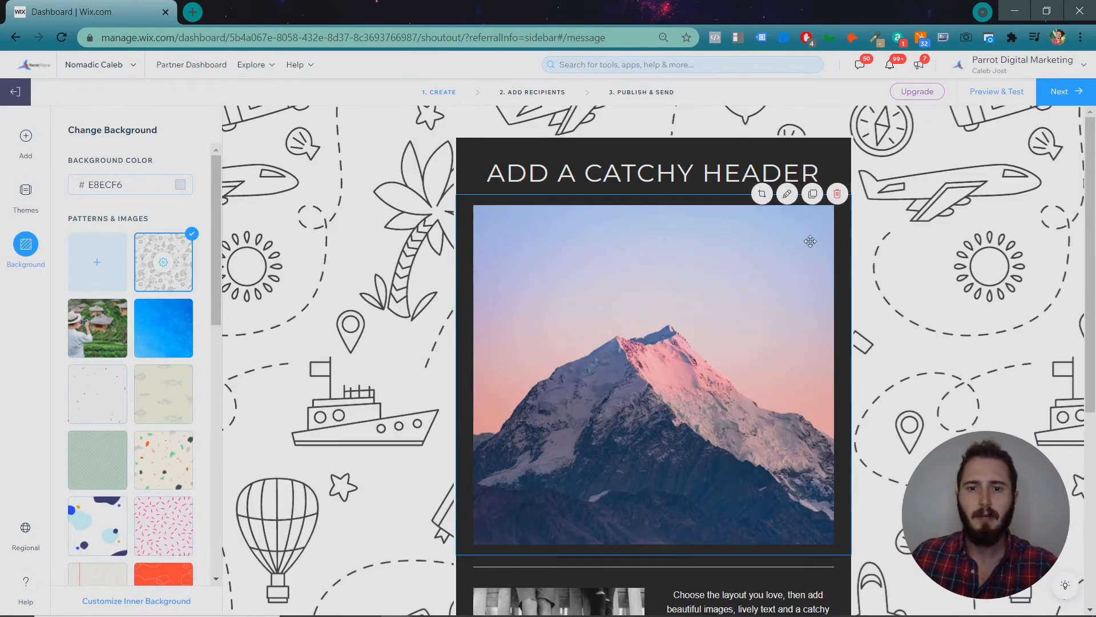
Change the header text to 'ANNOUNCING OUR NEW THAILAND TRAVEL GUIDE!'.
{"action": "left_click", "coordinate": [710, 176]}
{"action": "type", "text": "A"}
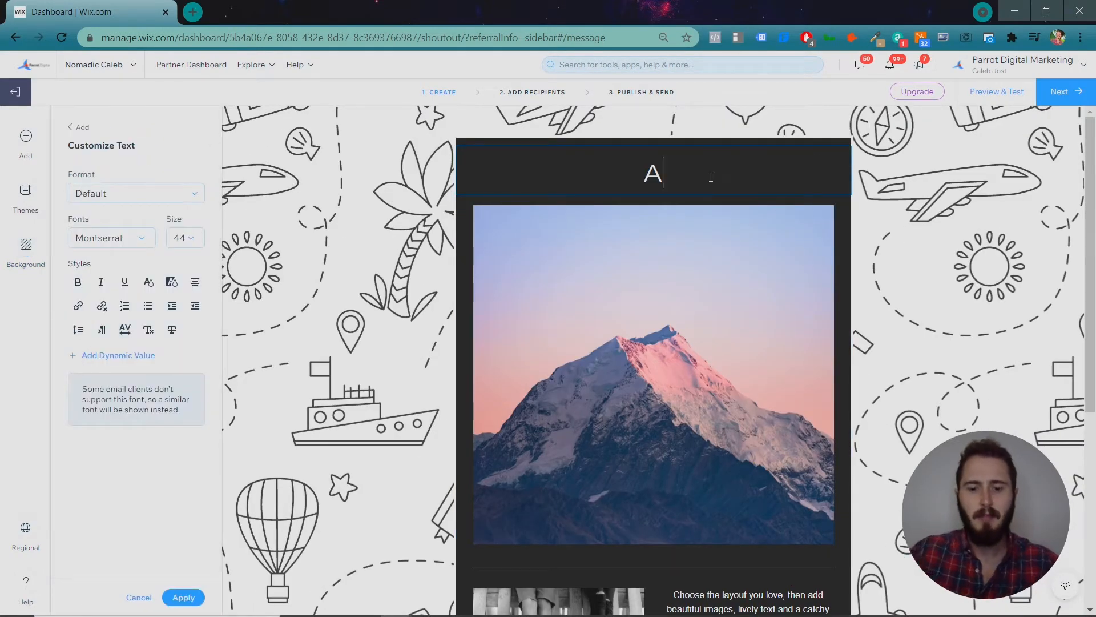
{"action": "type", "text": "NNOUNCING OUR NEW THAL"}
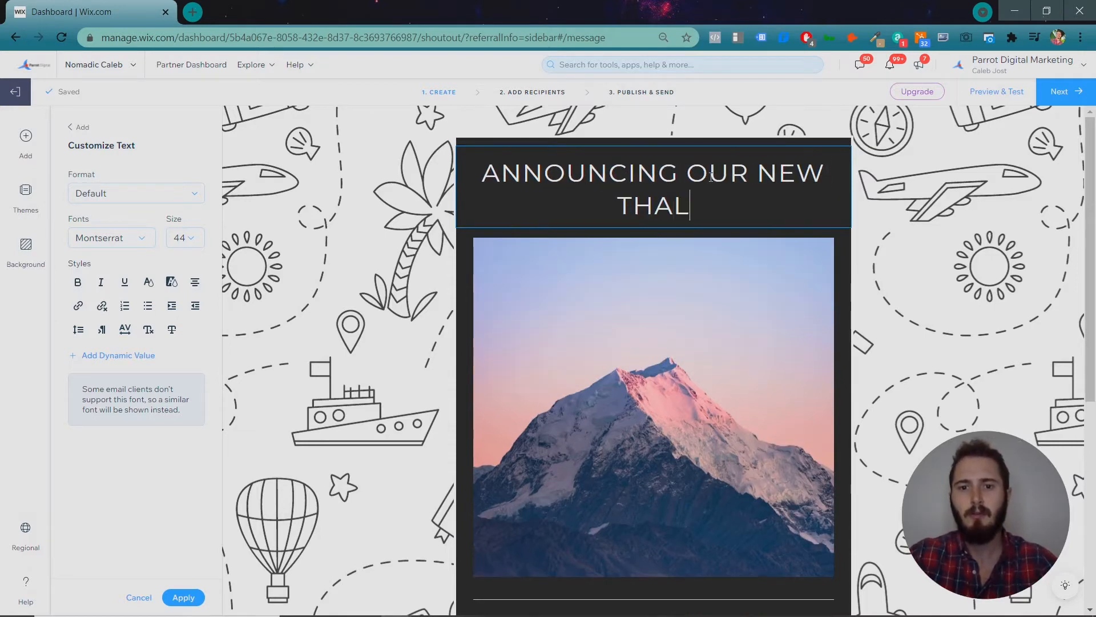
{"action": "key", "text": "BackSpace"}
{"action": "type", "text": "ILAND TRAVEL GUIDE!"}
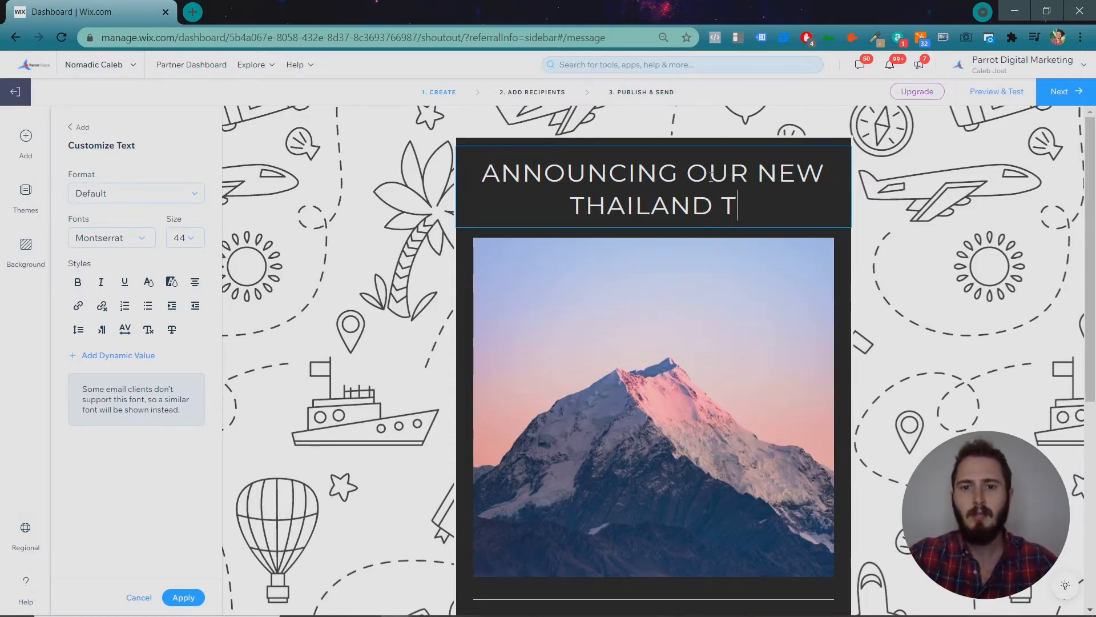
Replace the main mountain image with the backpacker stock photo.
{"action": "left_click", "coordinate": [688, 338]}
{"action": "scroll", "coordinate": [460, 296], "scroll_direction": "down", "scroll_amount": 1}
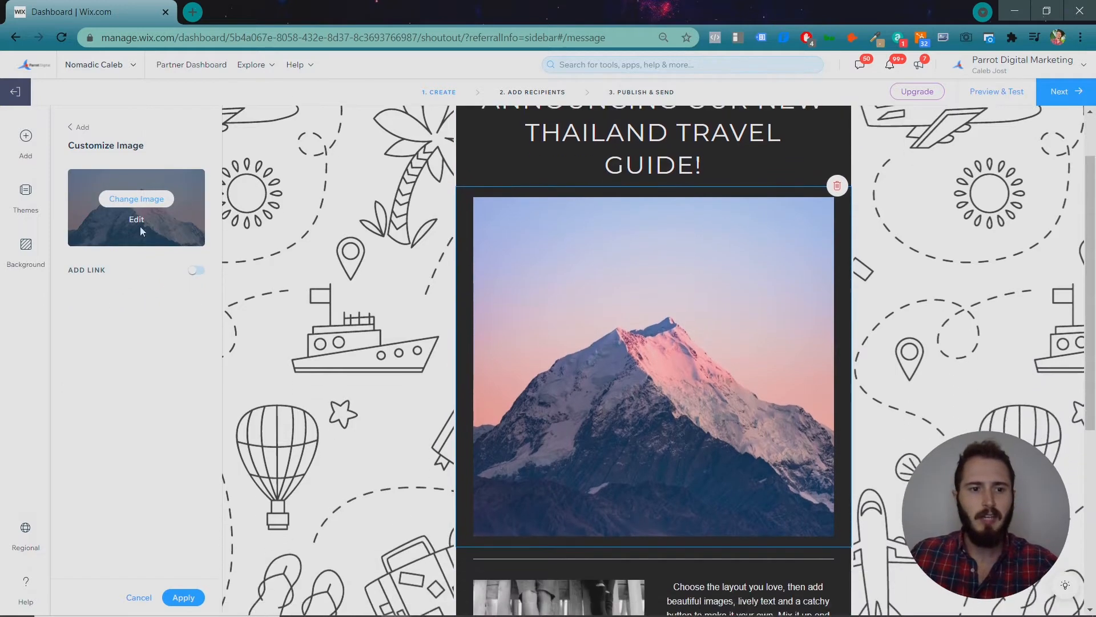
{"action": "left_click", "coordinate": [147, 199]}
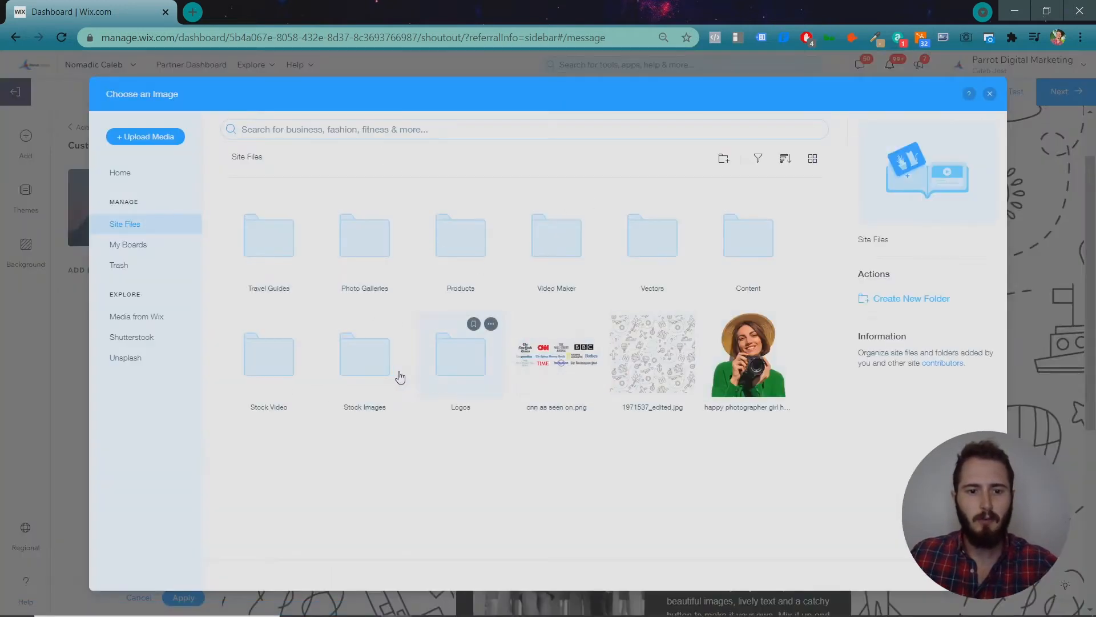
{"action": "double_click", "coordinate": [397, 377]}
{"action": "left_click", "coordinate": [266, 345]}
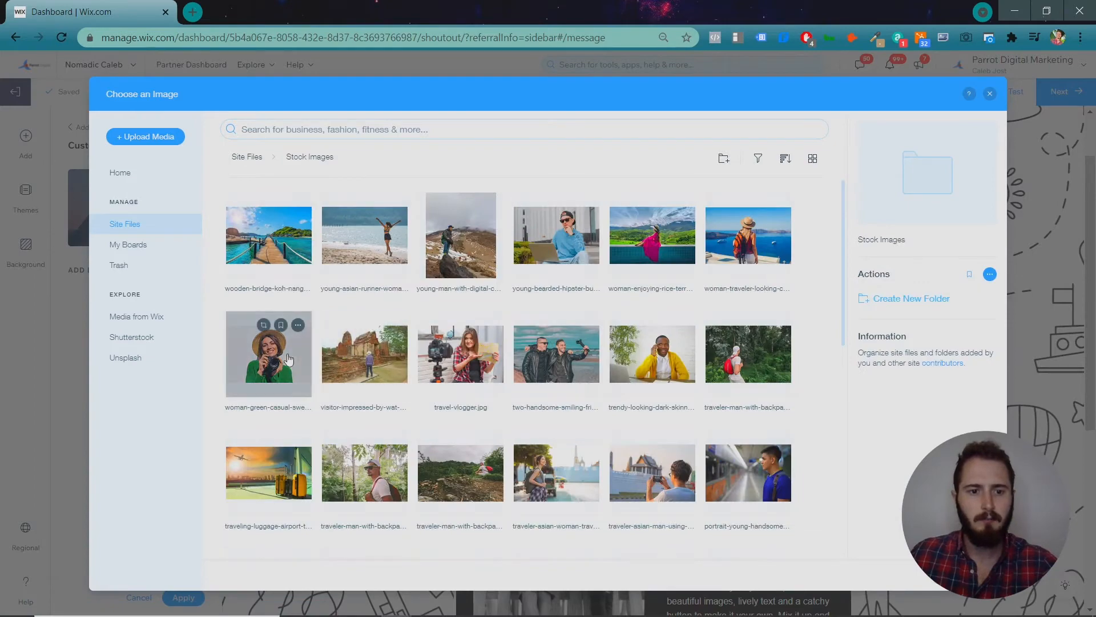
{"action": "left_click", "coordinate": [365, 473]}
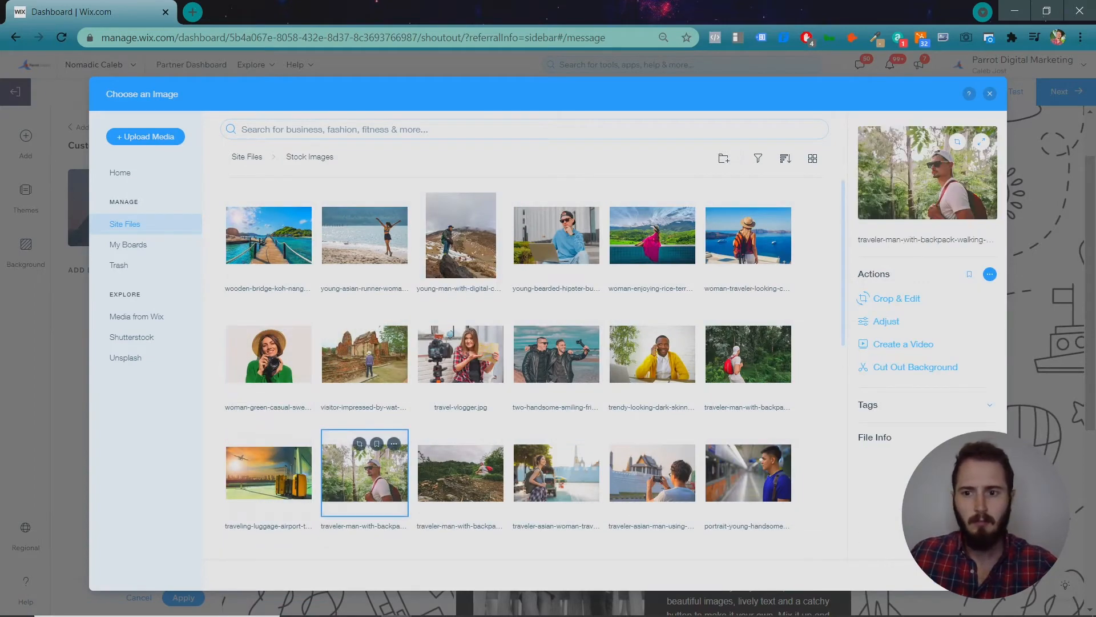
{"action": "left_click", "coordinate": [961, 575]}
{"action": "scroll", "coordinate": [771, 436], "scroll_direction": "down", "scroll_amount": 5}
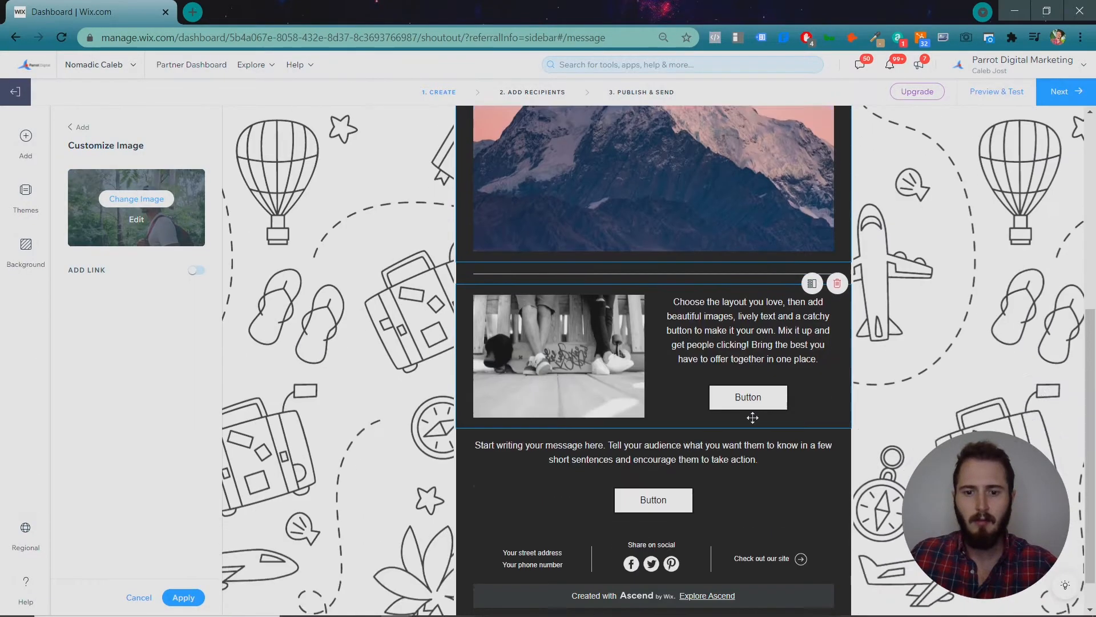
Swap the column picture for the Travel Guides book image and select the paragraph beside it.
{"action": "left_click", "coordinate": [601, 337]}
{"action": "left_click", "coordinate": [136, 198]}
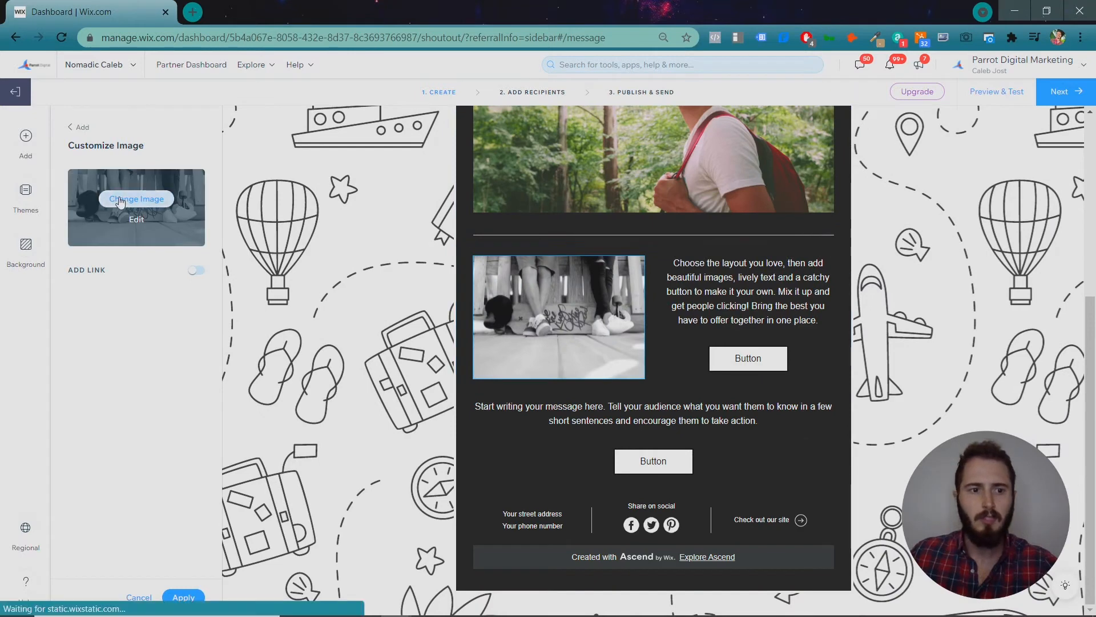
{"action": "double_click", "coordinate": [254, 235]}
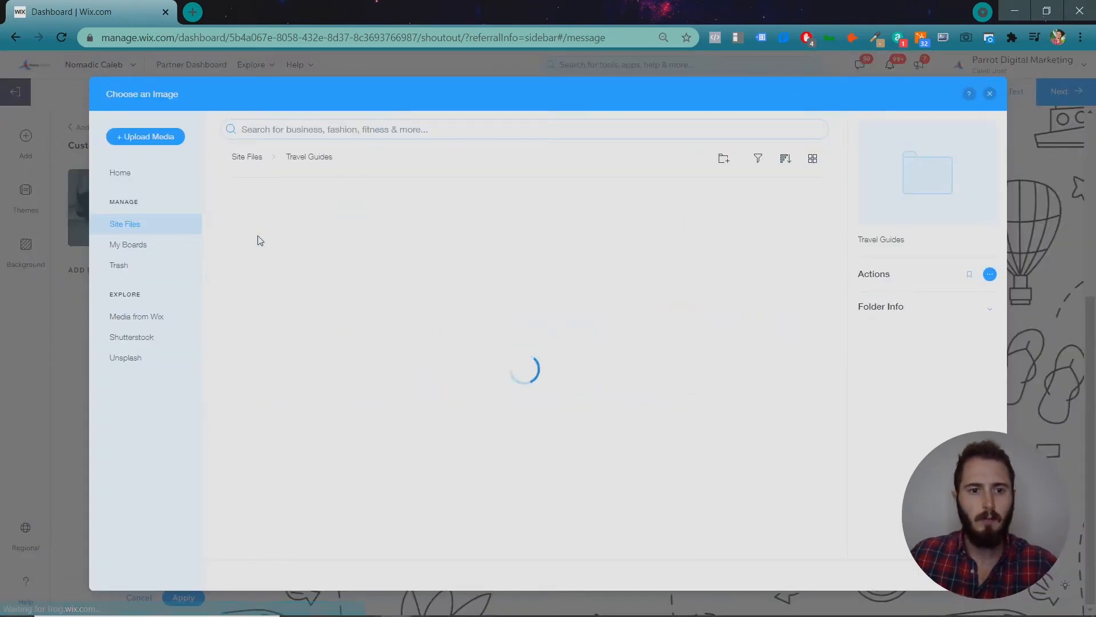
{"action": "left_click", "coordinate": [257, 238]}
{"action": "left_click", "coordinate": [961, 575]}
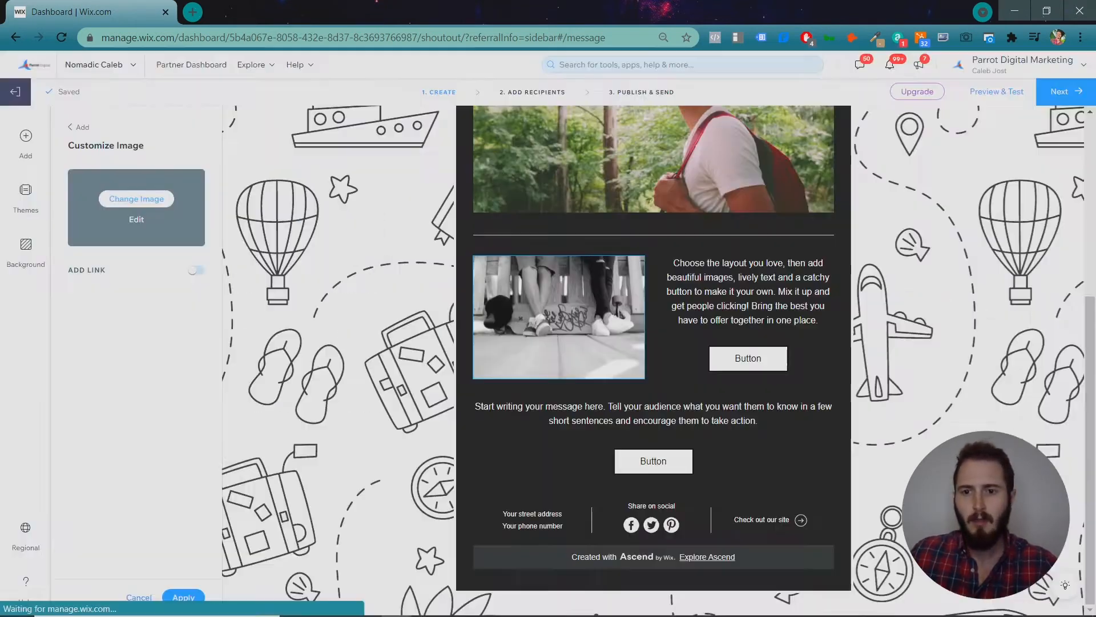
{"action": "left_click", "coordinate": [691, 284]}
{"action": "triple_click", "coordinate": [765, 318]}
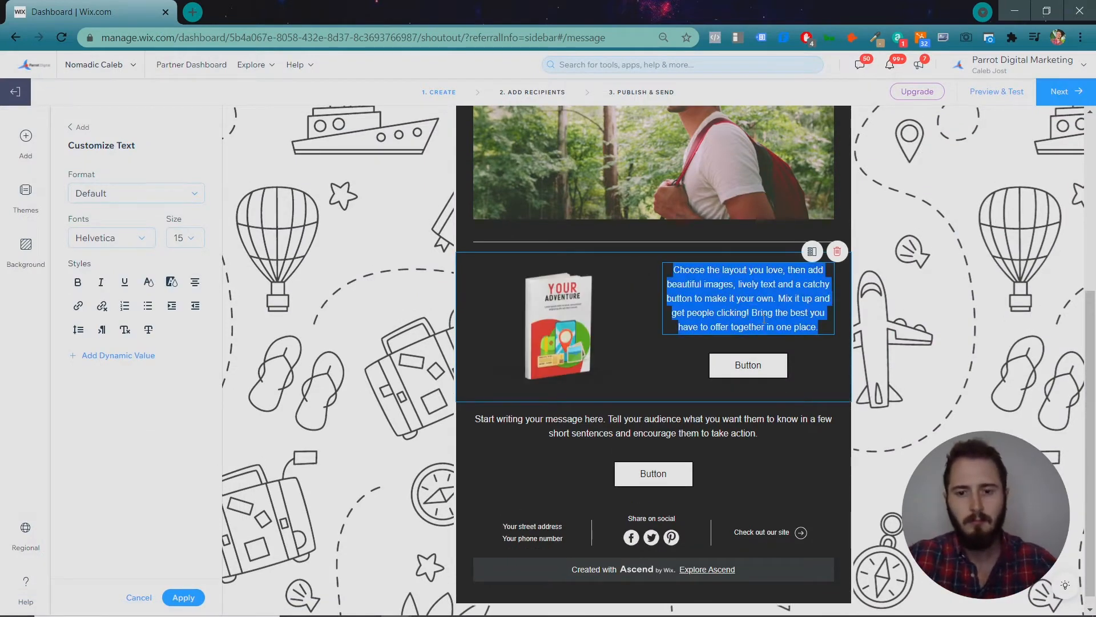
Write 'Get it now while you can! We're selling out physical copies fast!' and a 'Buy Now' button linking to thailand-travel.
{"action": "type", "text": "Get it now while you can! We're selling "}
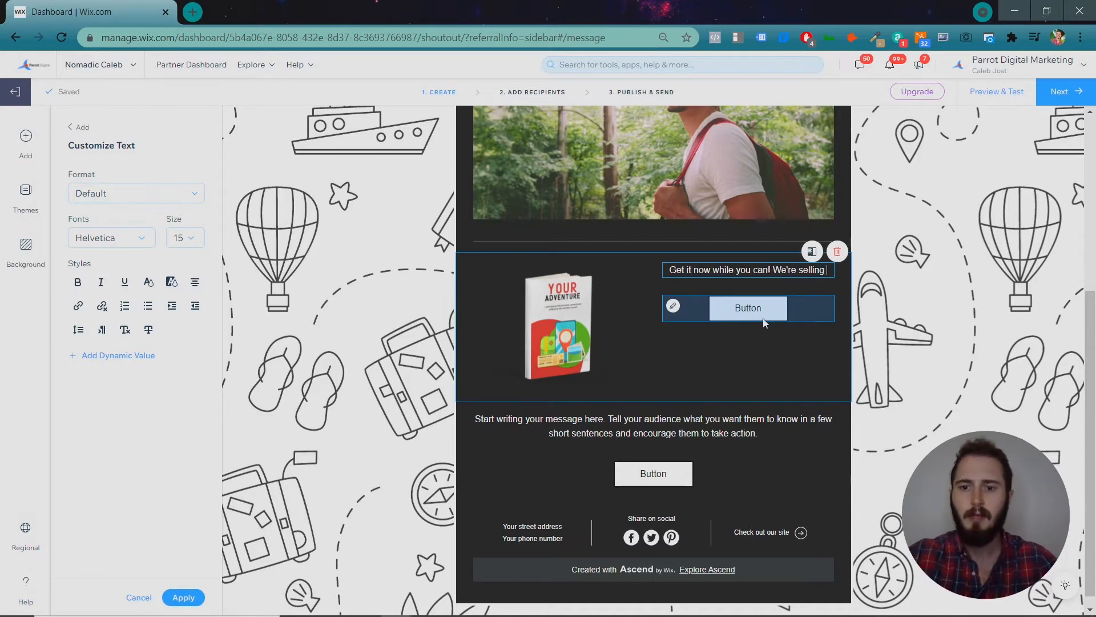
{"action": "type", "text": "out physical copies fast!"}
{"action": "left_click", "coordinate": [763, 317]}
{"action": "double_click", "coordinate": [109, 236]}
{"action": "type", "text": "B"}
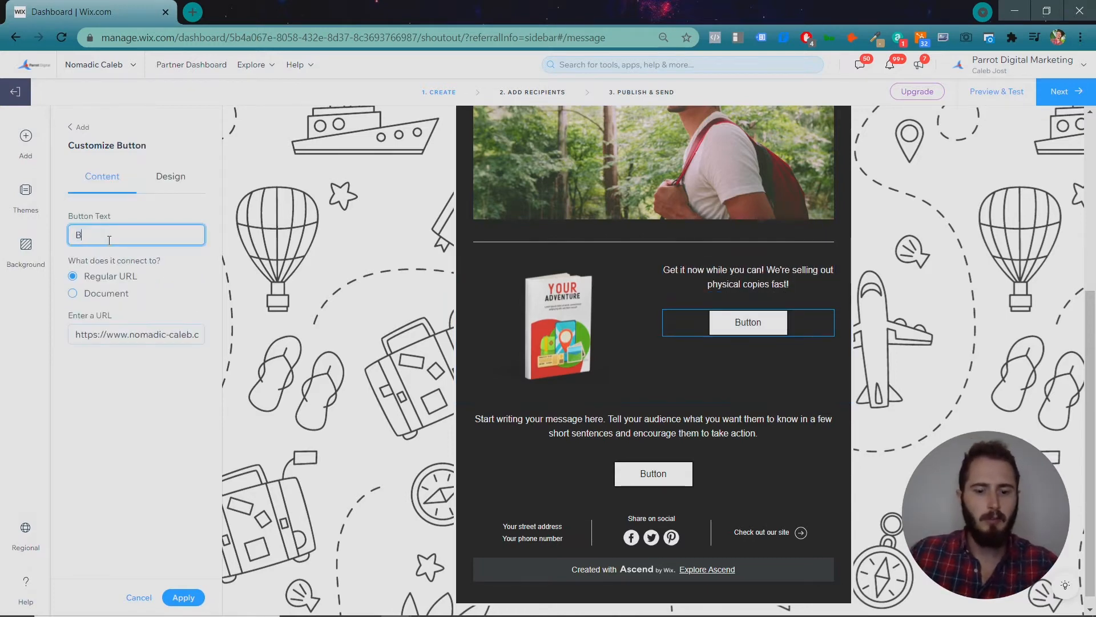
{"action": "type", "text": "uy Now"}
{"action": "left_click", "coordinate": [122, 336]}
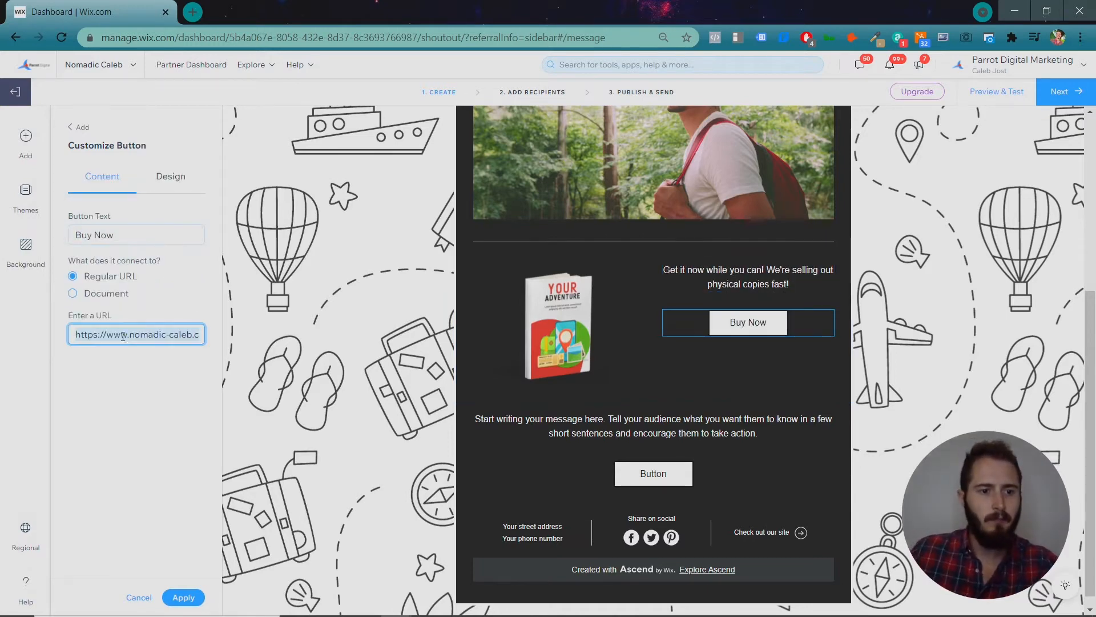
{"action": "left_click", "coordinate": [127, 354]}
{"action": "left_click", "coordinate": [131, 337]}
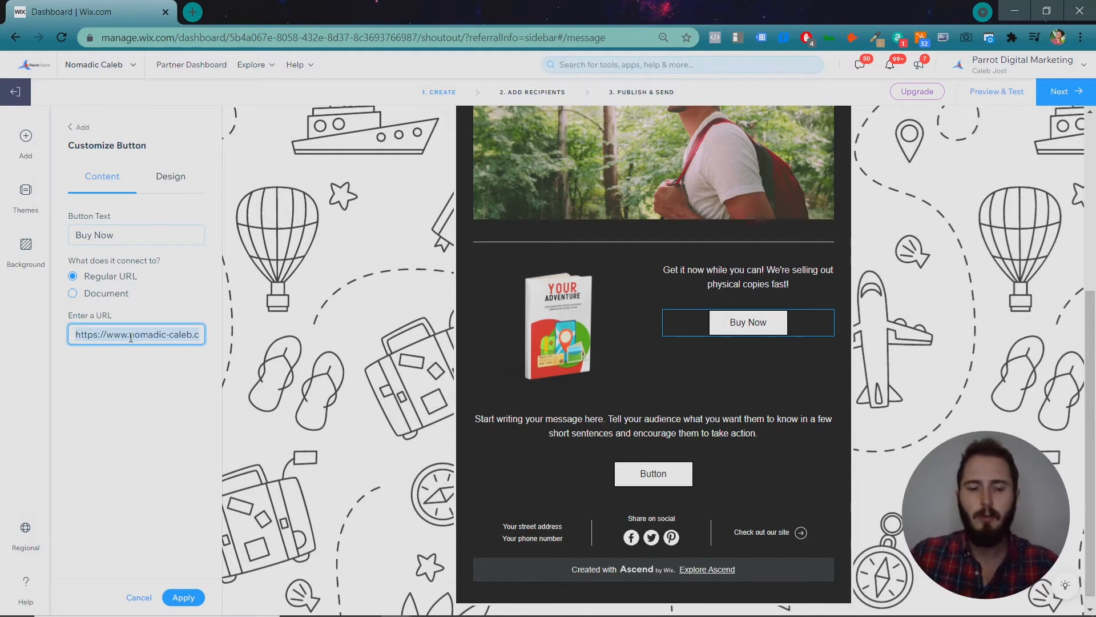
{"action": "key", "text": "Right"}
{"action": "type", "text": "t"}
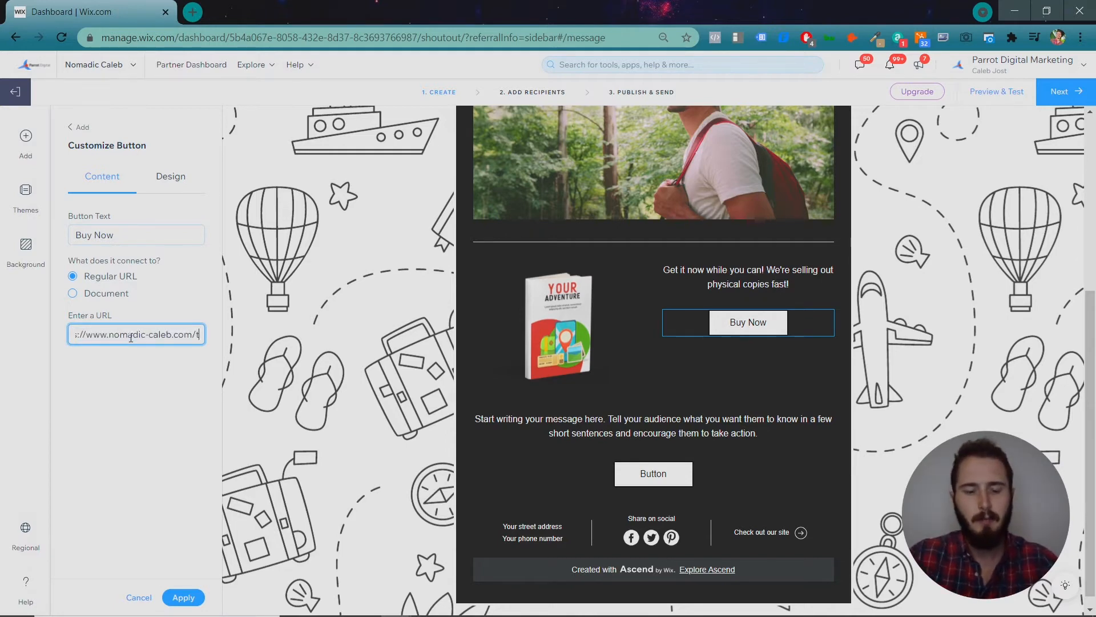
{"action": "type", "text": "hailand-travel"}
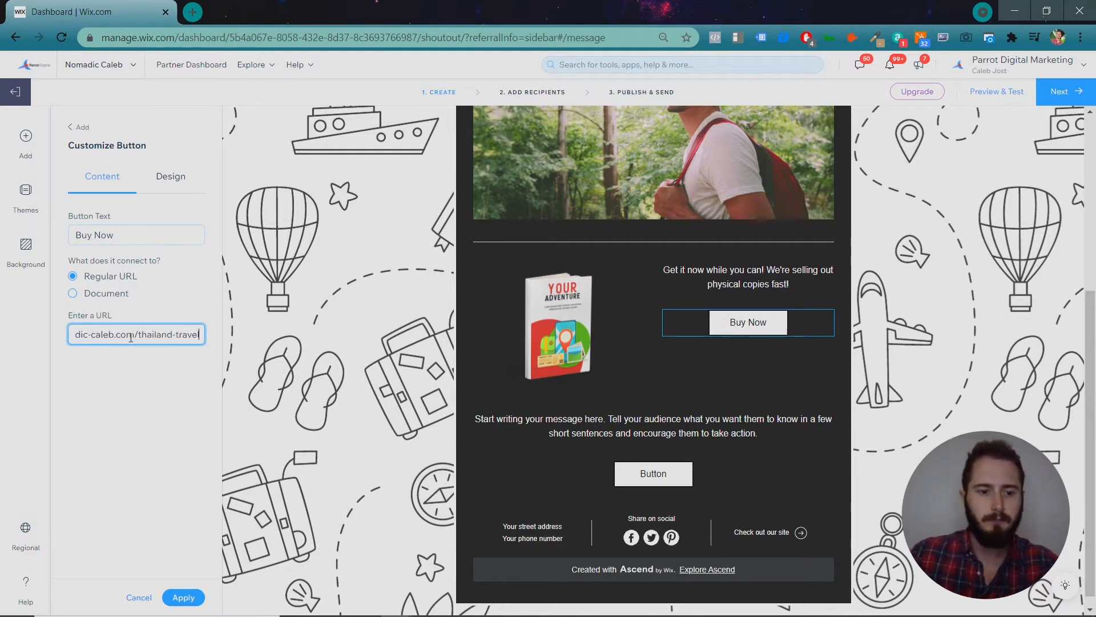
{"action": "left_click", "coordinate": [183, 597]}
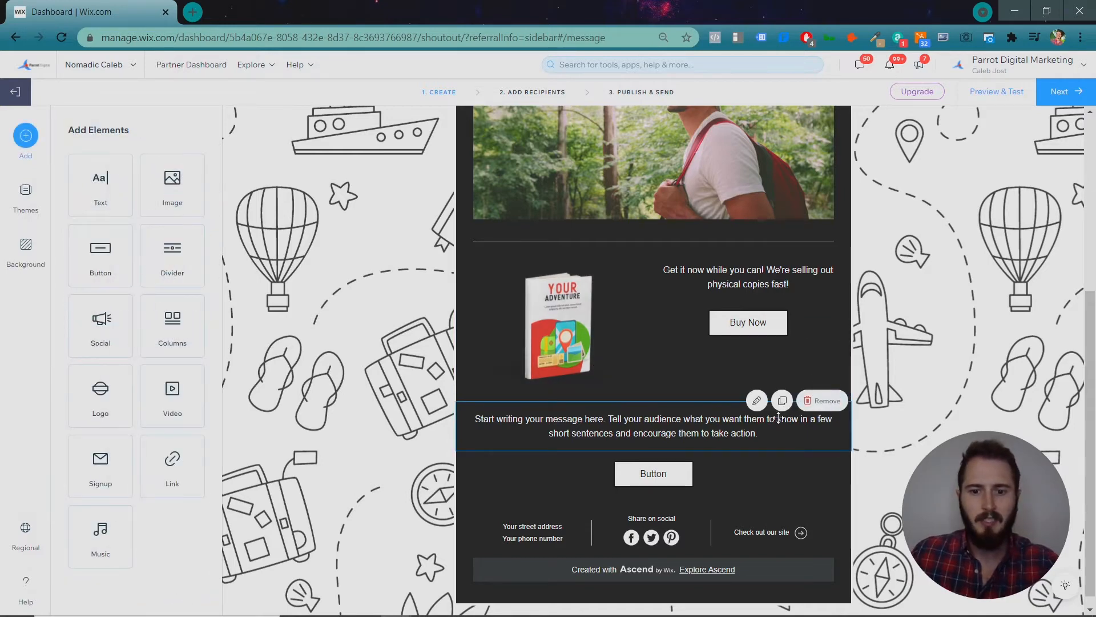
Delete the placeholder paragraph and extra button section, then review the footer's site link.
{"action": "left_click", "coordinate": [819, 406]}
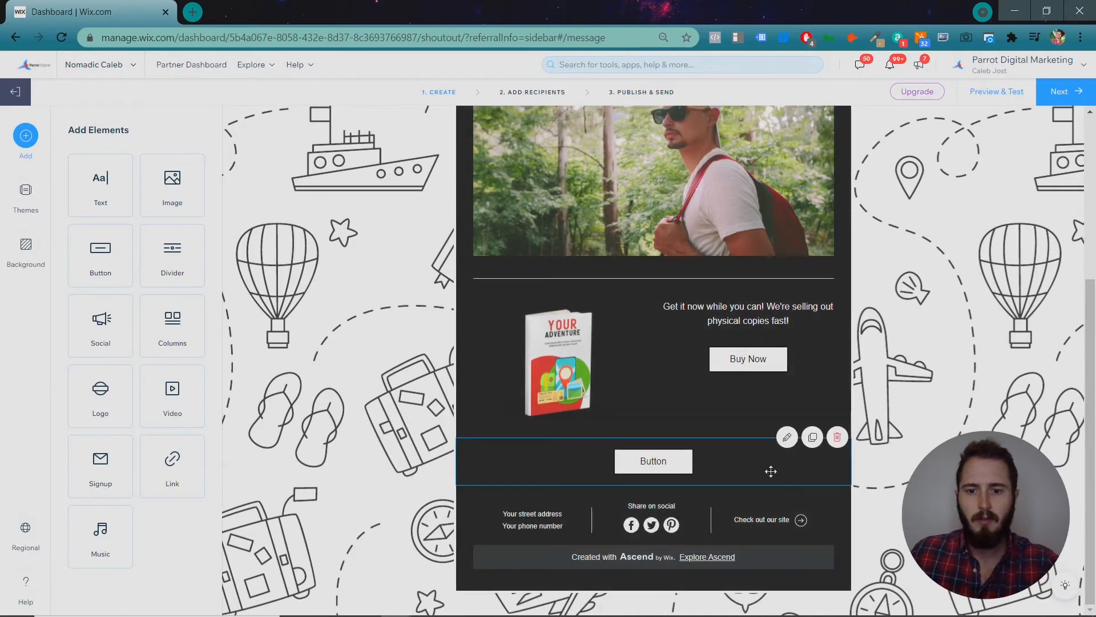
{"action": "left_click", "coordinate": [825, 438]}
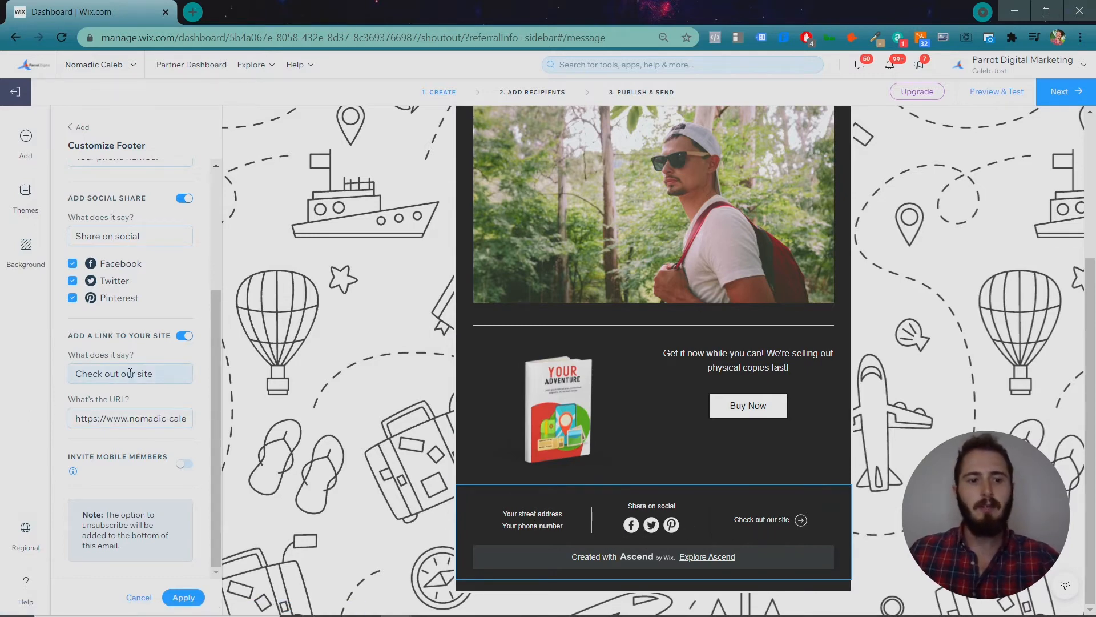
{"action": "left_click", "coordinate": [115, 420]}
{"action": "left_click", "coordinate": [106, 420]}
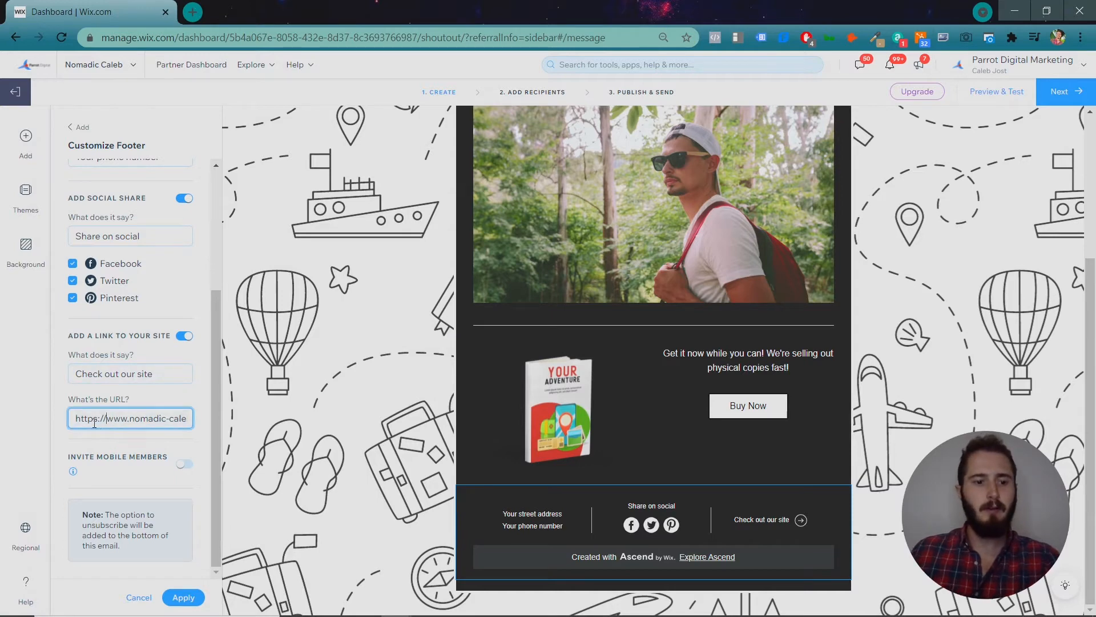
{"action": "left_click_drag", "start_coordinate": [105, 419], "coordinate": [250, 426]}
{"action": "scroll", "coordinate": [180, 435], "scroll_direction": "up", "scroll_amount": 2}
{"action": "scroll", "coordinate": [180, 434], "scroll_direction": "up", "scroll_amount": 2}
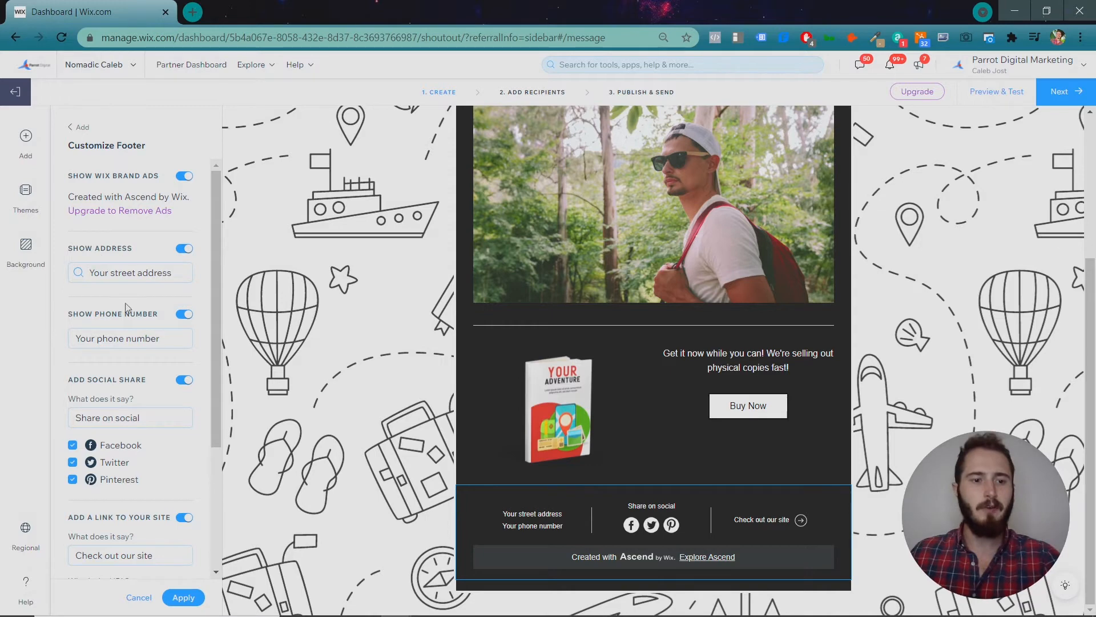
{"action": "left_click", "coordinate": [183, 598]}
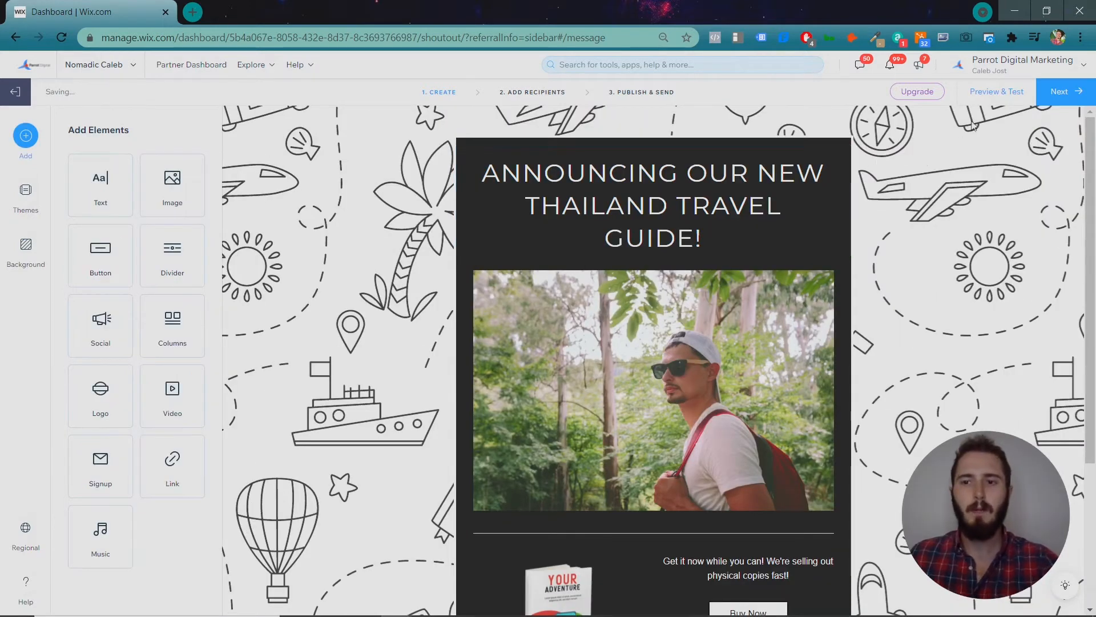
Preview the email, dismiss the save-error notice, and scroll through it down to the footer.
{"action": "left_click", "coordinate": [998, 95]}
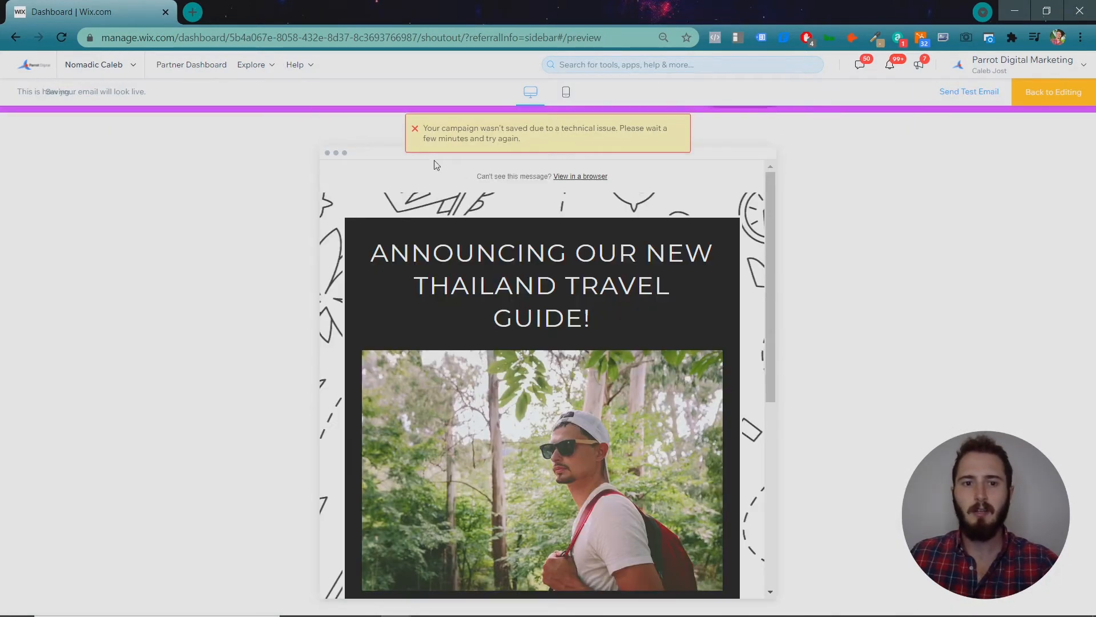
{"action": "left_click", "coordinate": [415, 129]}
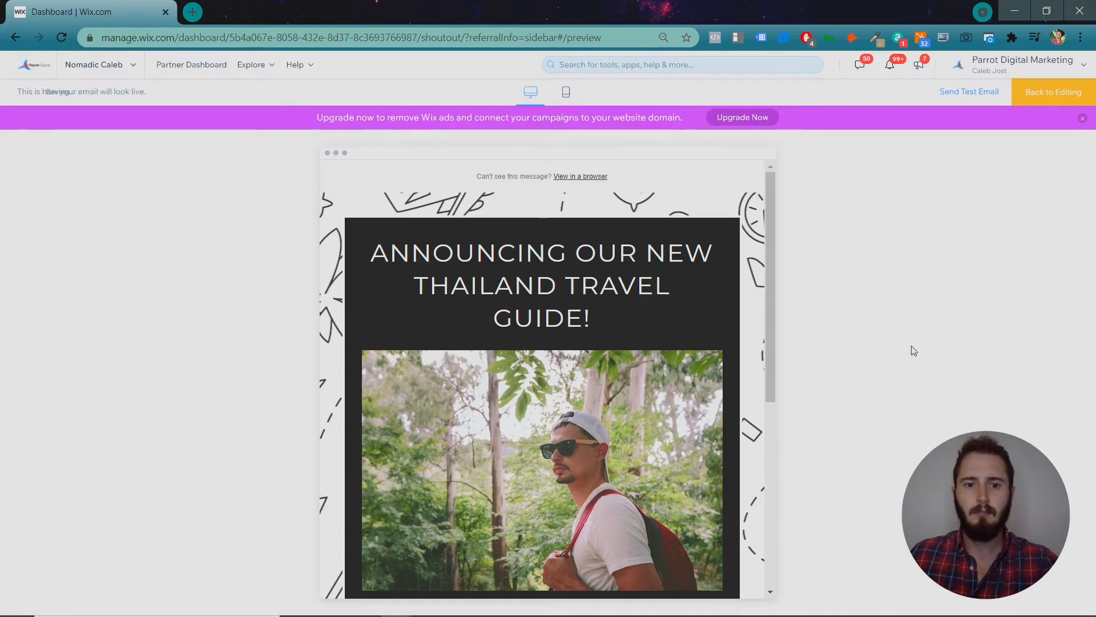
{"action": "scroll", "coordinate": [715, 303], "scroll_direction": "down", "scroll_amount": 7}
{"action": "scroll", "coordinate": [697, 308], "scroll_direction": "up", "scroll_amount": 8}
{"action": "scroll", "coordinate": [683, 312], "scroll_direction": "down", "scroll_amount": 7}
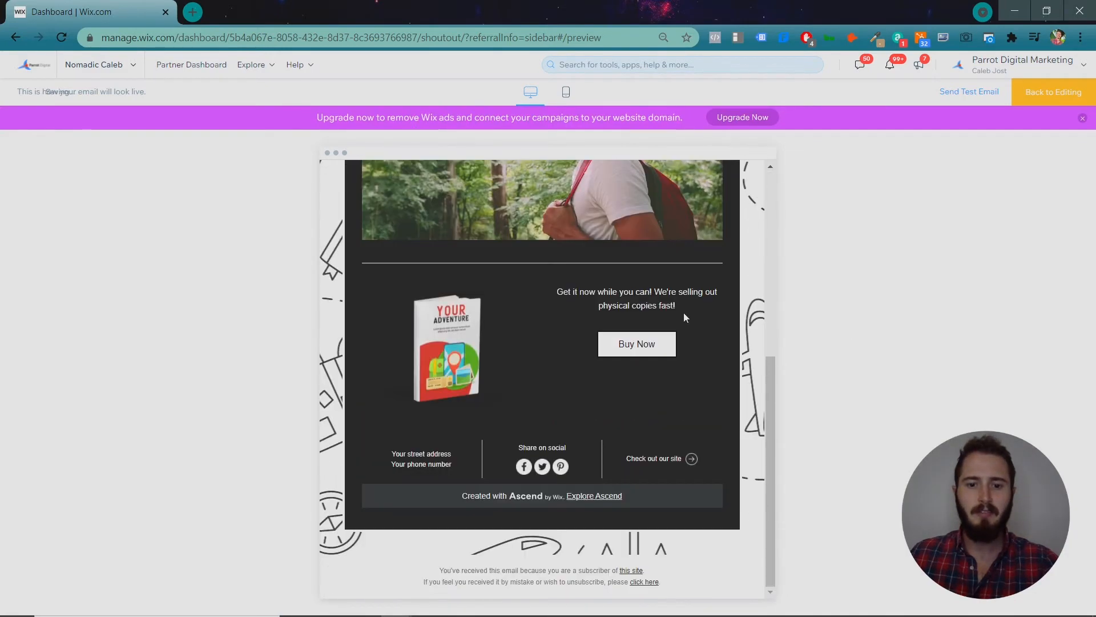
{"action": "scroll", "coordinate": [684, 313], "scroll_direction": "up", "scroll_amount": 7}
{"action": "scroll", "coordinate": [684, 313], "scroll_direction": "down", "scroll_amount": 7}
{"action": "scroll", "coordinate": [684, 313], "scroll_direction": "up", "scroll_amount": 7}
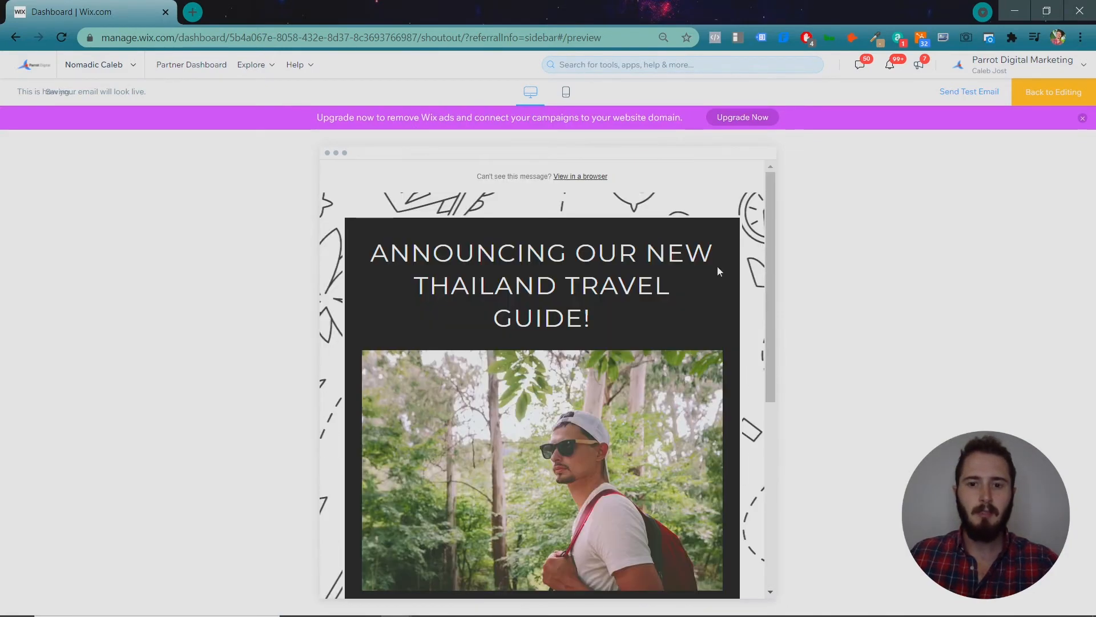
{"action": "scroll", "coordinate": [719, 251], "scroll_direction": "down", "scroll_amount": 7}
{"action": "scroll", "coordinate": [722, 231], "scroll_direction": "up", "scroll_amount": 7}
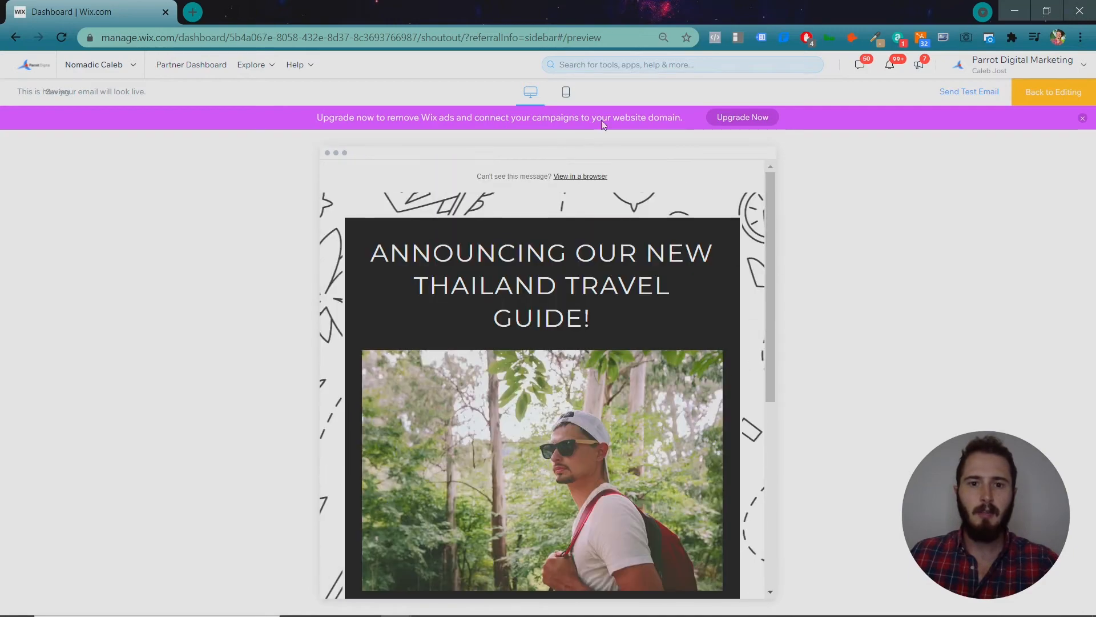
{"action": "left_click", "coordinate": [1074, 93]}
Add the recipient's Gmail address and continue to the Publish & Send step.
{"action": "left_click", "coordinate": [530, 98]}
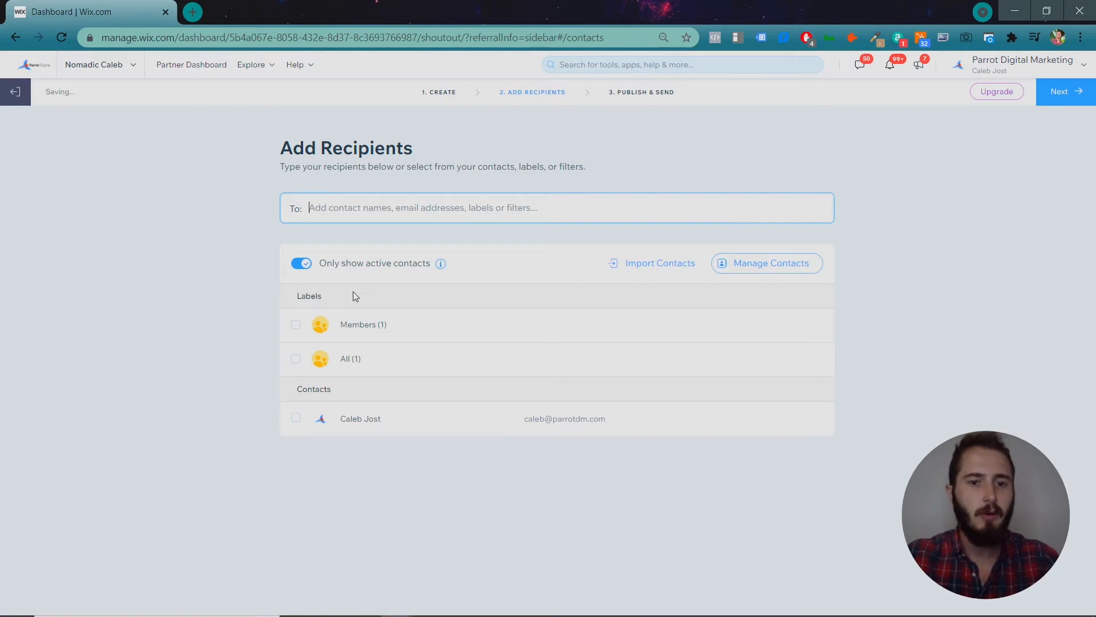
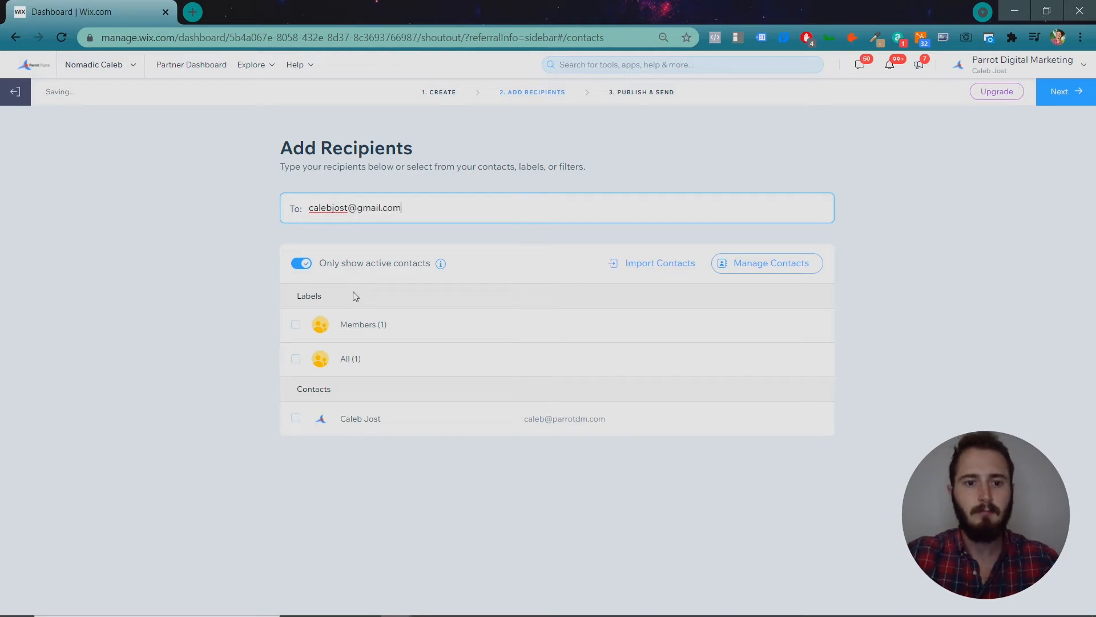
{"action": "key", "text": "Return"}
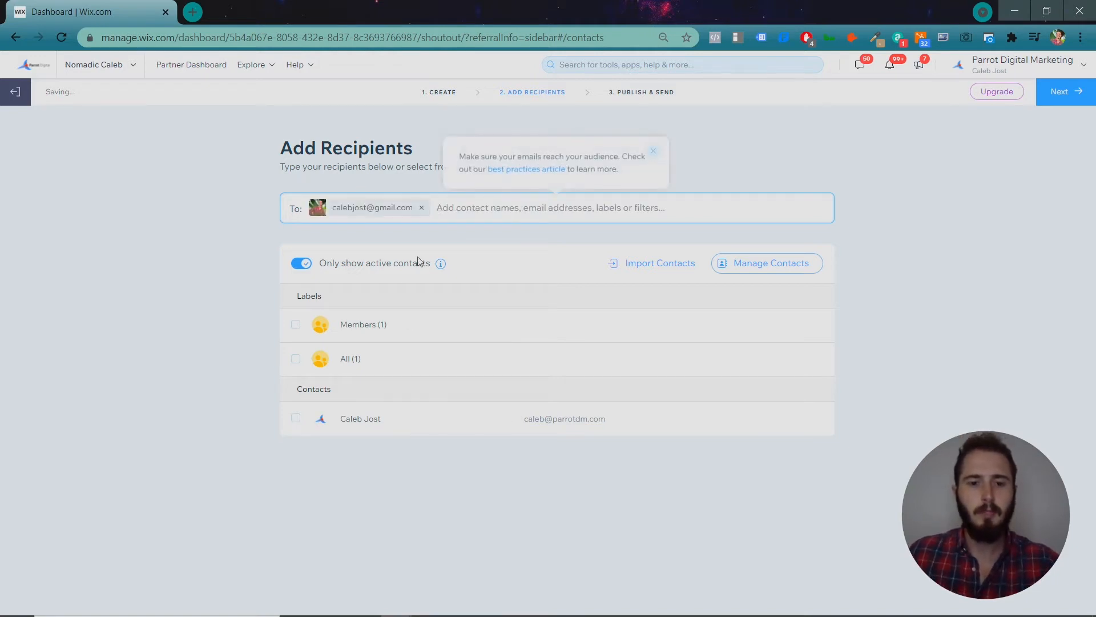
{"action": "left_click", "coordinate": [653, 152]}
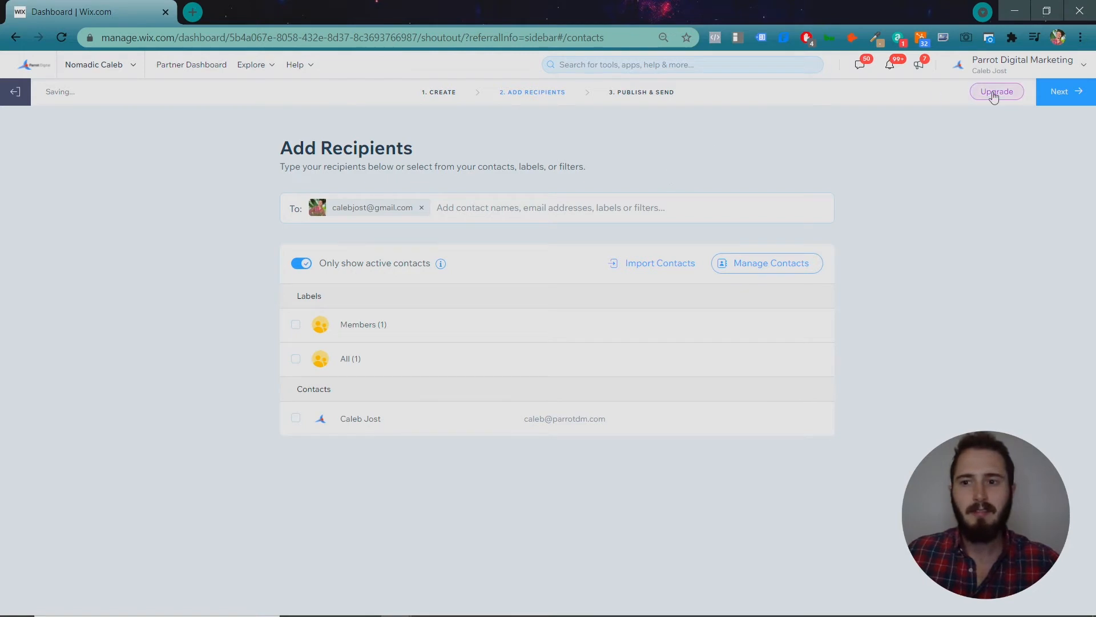
{"action": "left_click", "coordinate": [1066, 92]}
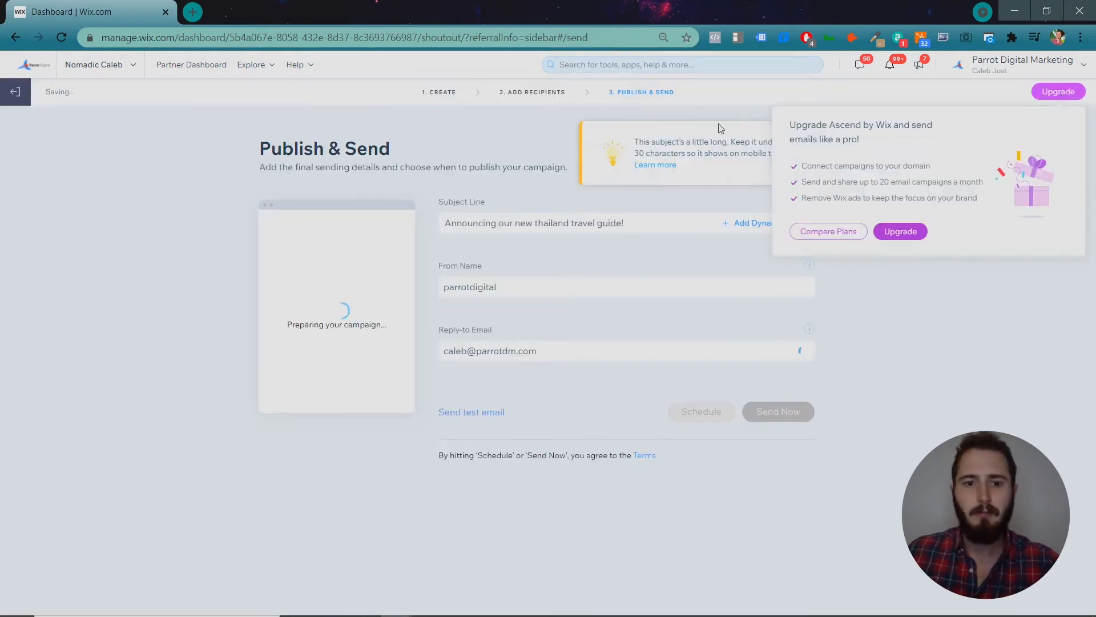
Capitalize Our, Thailand, Travel and Guide in the subject line.
{"action": "left_click", "coordinate": [636, 221]}
{"action": "left_click", "coordinate": [513, 225]}
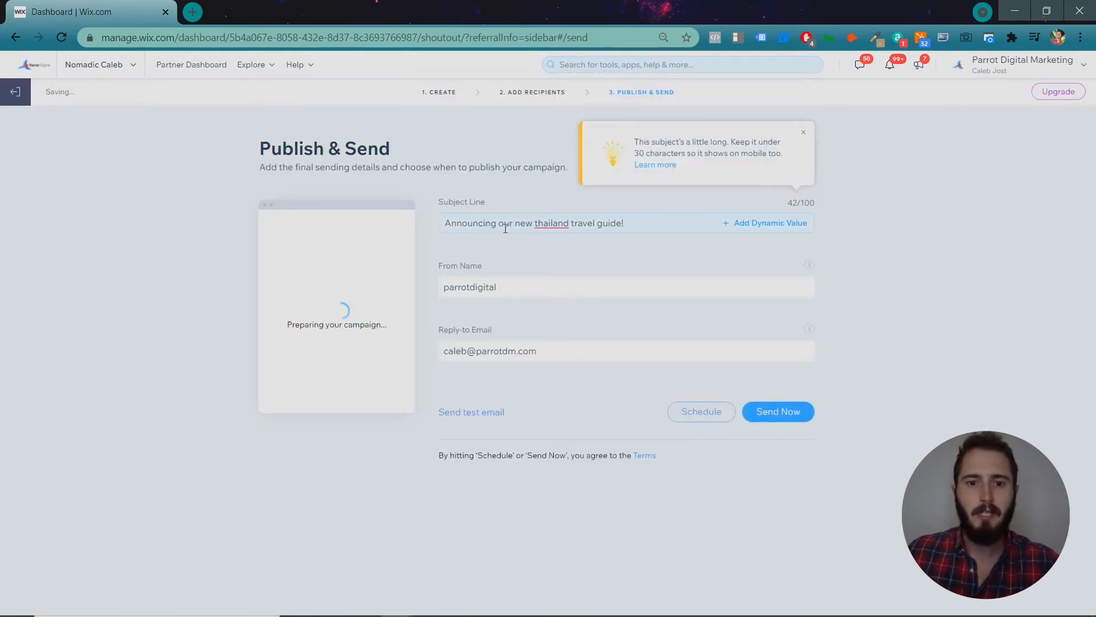
{"action": "left_click", "coordinate": [507, 226]}
{"action": "key", "text": "BackSpace"}
{"action": "type", "text": "O"}
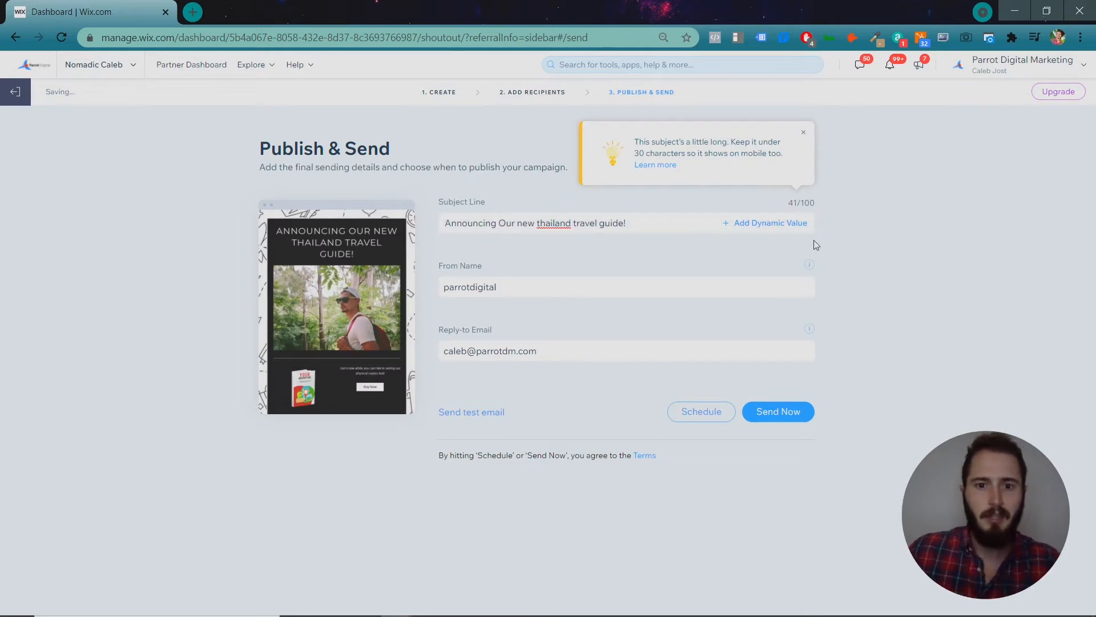
{"action": "left_click", "coordinate": [541, 224]}
{"action": "key", "text": "BackSpace"}
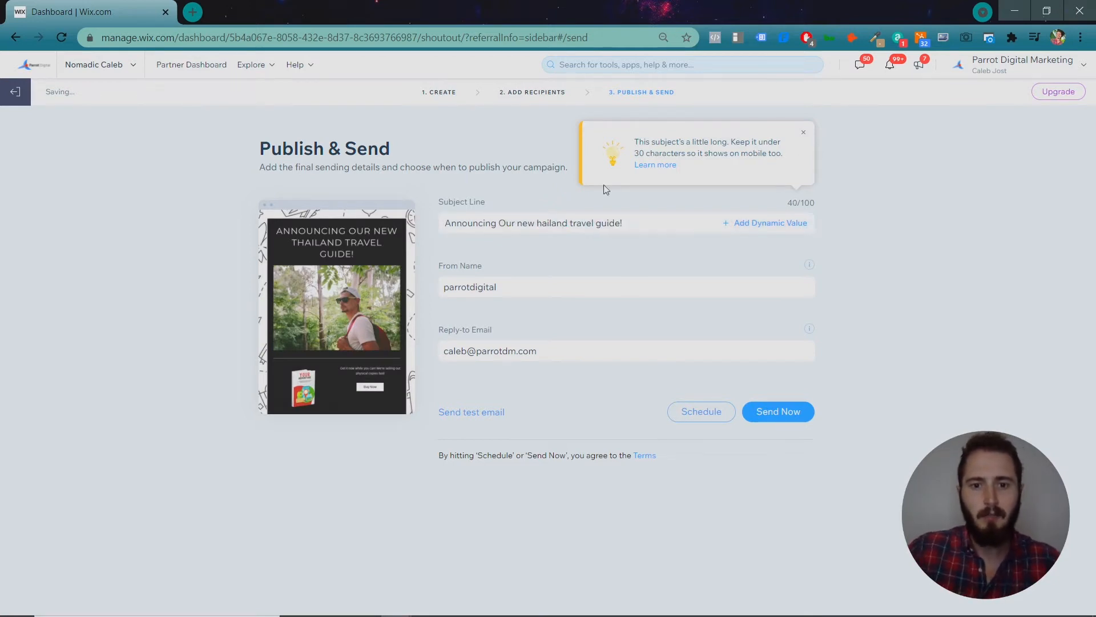
{"action": "type", "text": "T"}
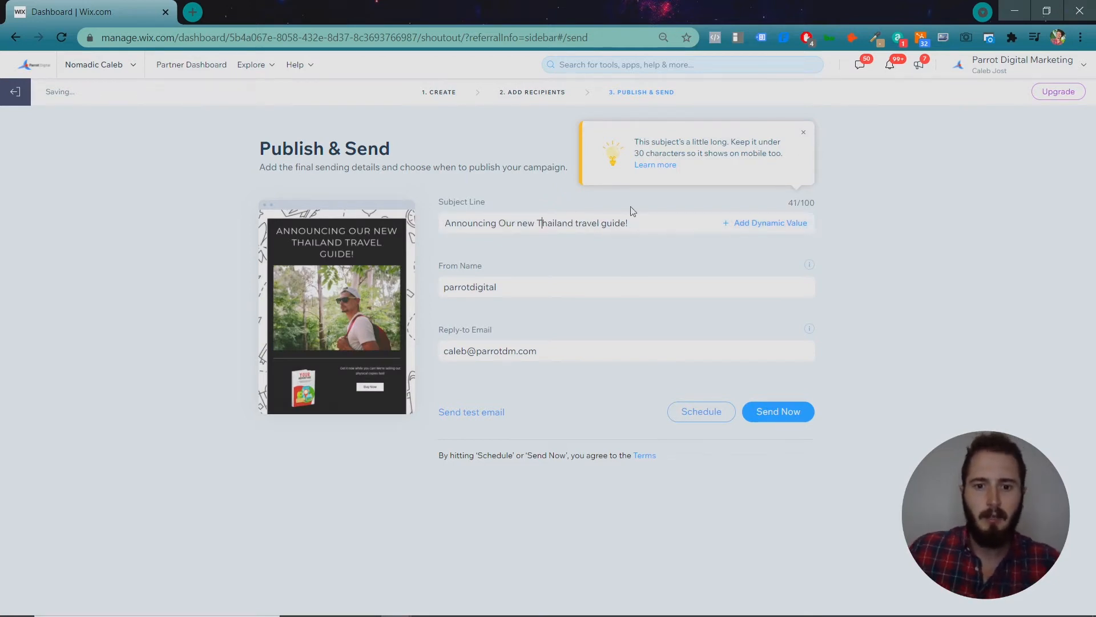
{"action": "left_click", "coordinate": [580, 232]}
{"action": "key", "text": "BackSpace"}
{"action": "type", "text": "T"}
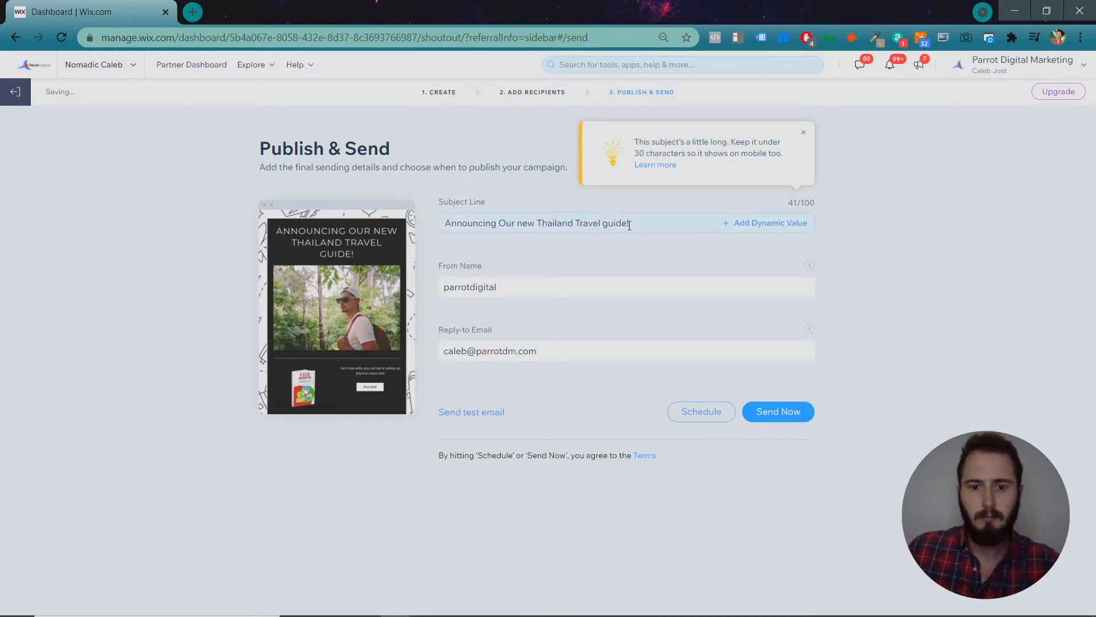
{"action": "key", "text": "BackSpace"}
{"action": "type", "text": "G"}
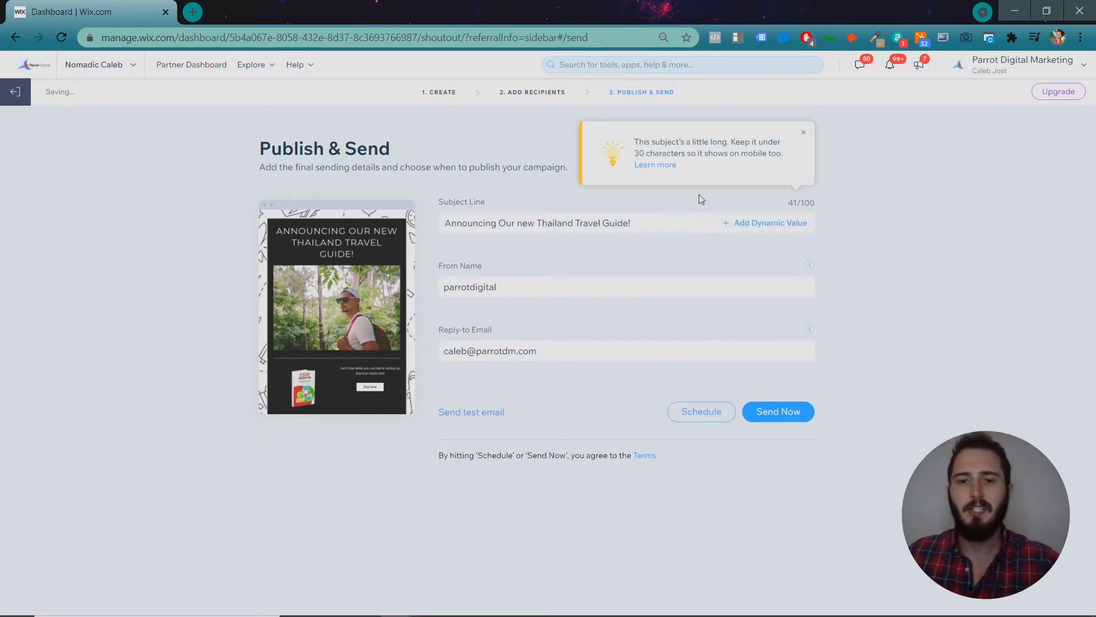
Insert the contact's first name into the subject, preceded by 'Hey ' and followed by ', We're'.
{"action": "left_click", "coordinate": [803, 133]}
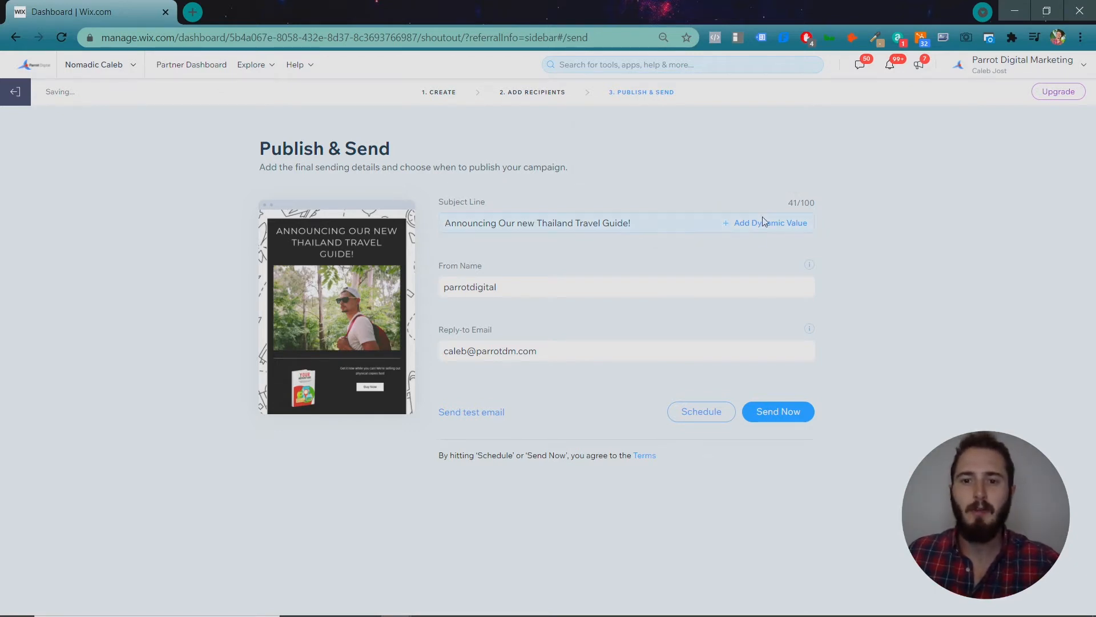
{"action": "left_click", "coordinate": [762, 223]}
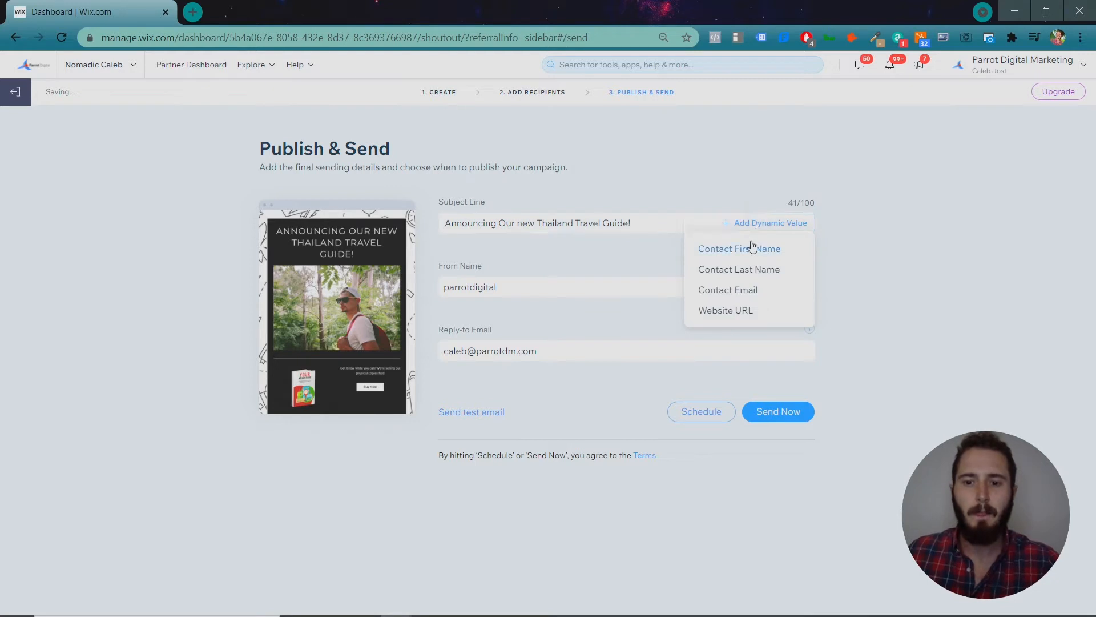
{"action": "left_click", "coordinate": [751, 250]}
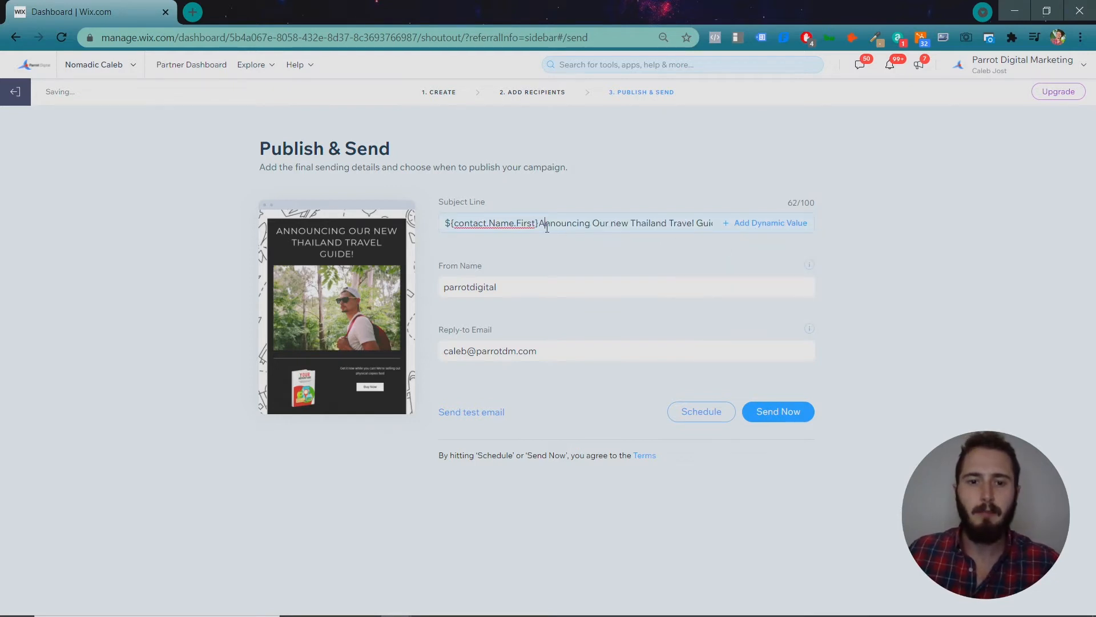
{"action": "left_click", "coordinate": [447, 223]}
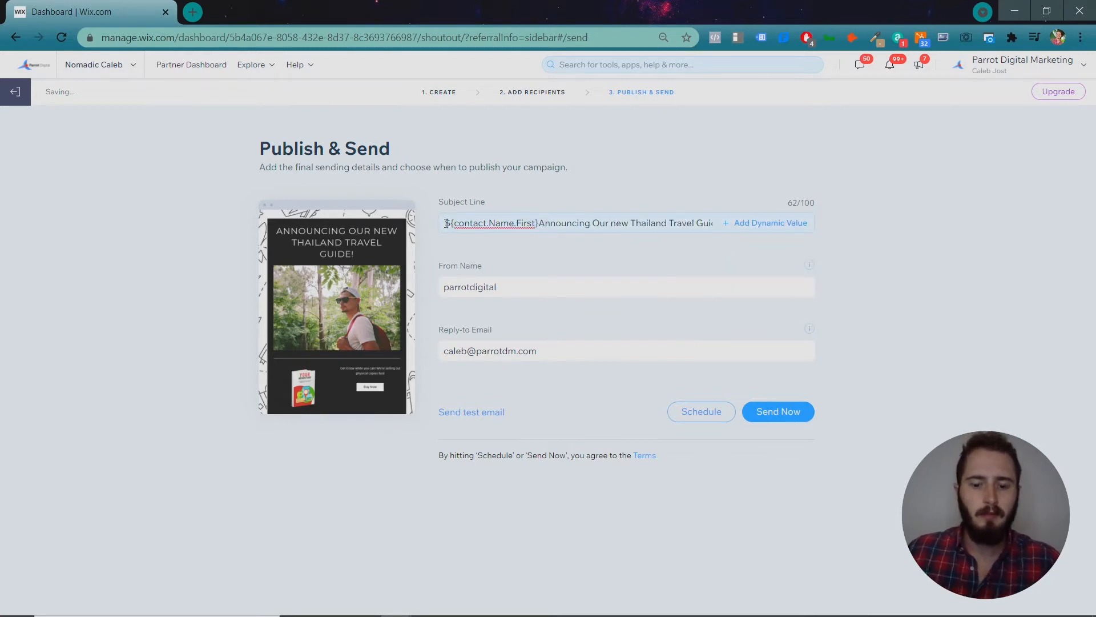
{"action": "type", "text": "Hey "}
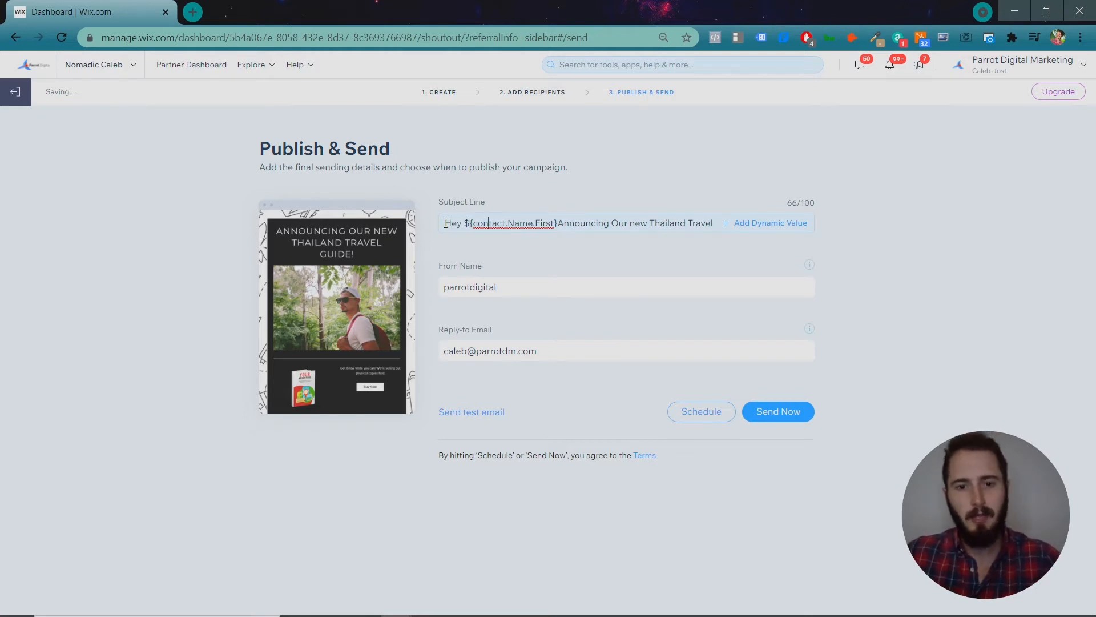
{"action": "type", "text": ", We're"}
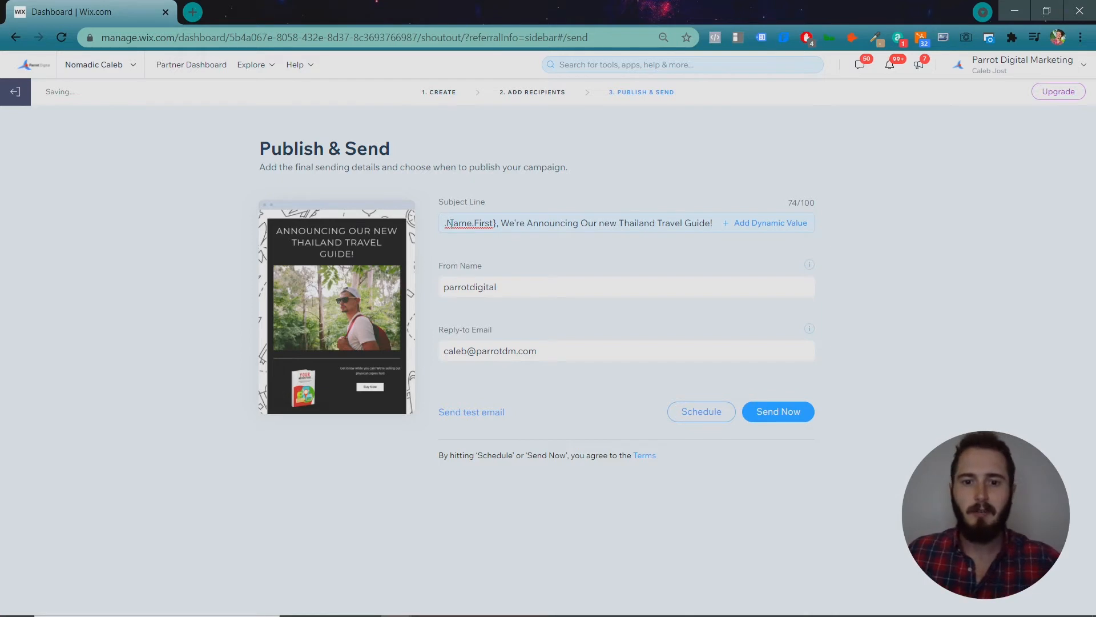
{"action": "left_click", "coordinate": [474, 252]}
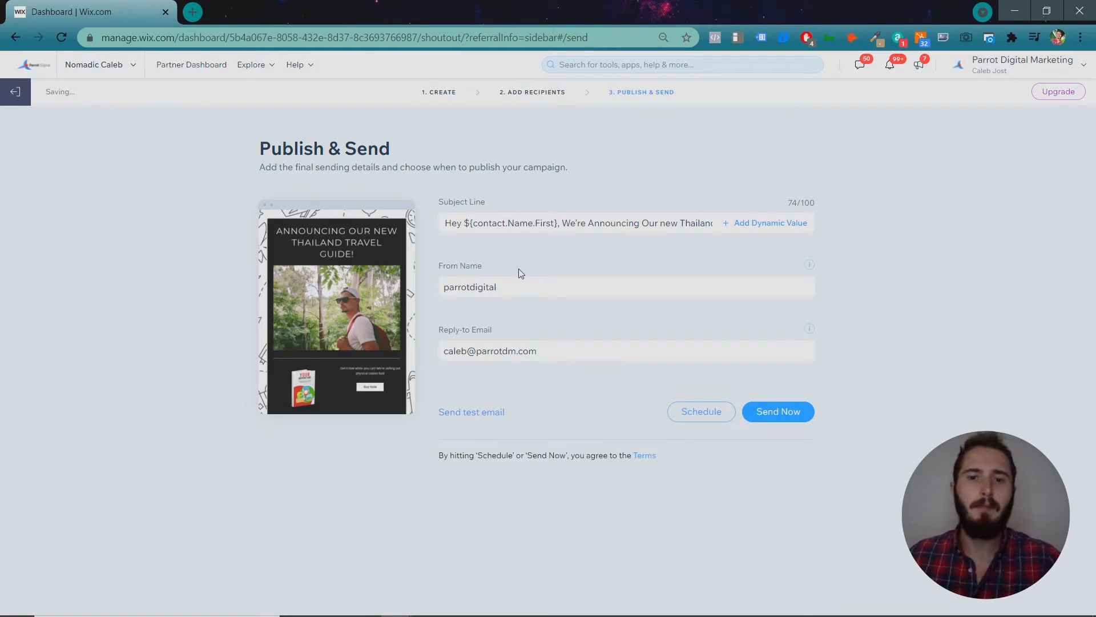
Replace the parrotdigital From Name with the sender's own brand name, then start a test email.
{"action": "left_click", "coordinate": [521, 283]}
{"action": "key", "text": "ctrl+a"}
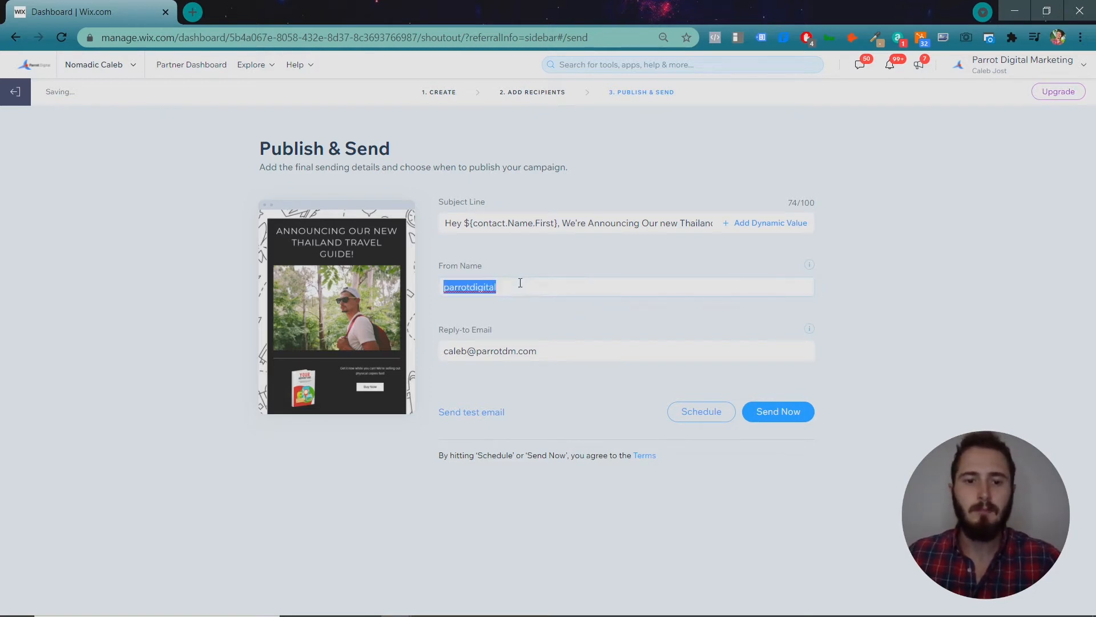
{"action": "type", "text": "Nomadic Caleb"}
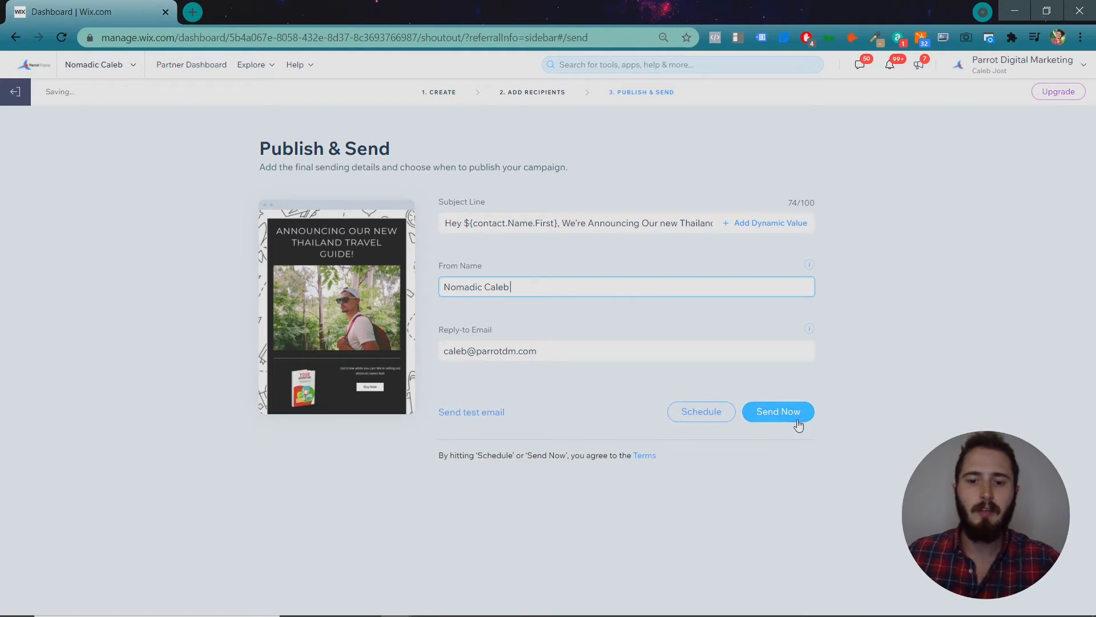
{"action": "left_click", "coordinate": [490, 413]}
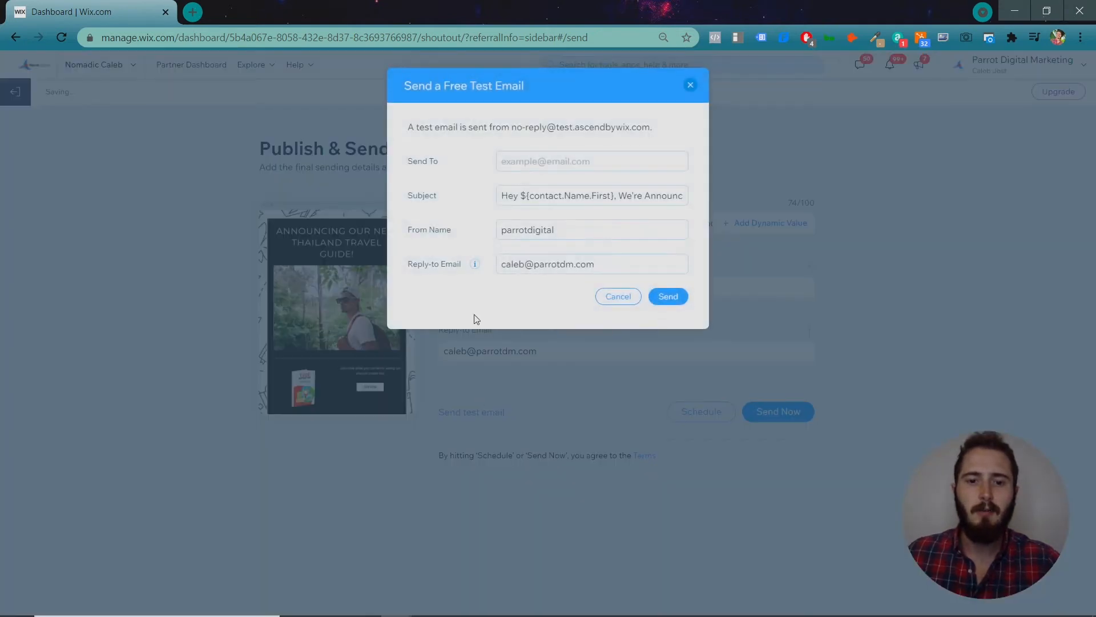
Send the Thailand campaign test email to your own suggested address.
{"action": "left_click", "coordinate": [523, 163]}
{"action": "left_click", "coordinate": [526, 197]}
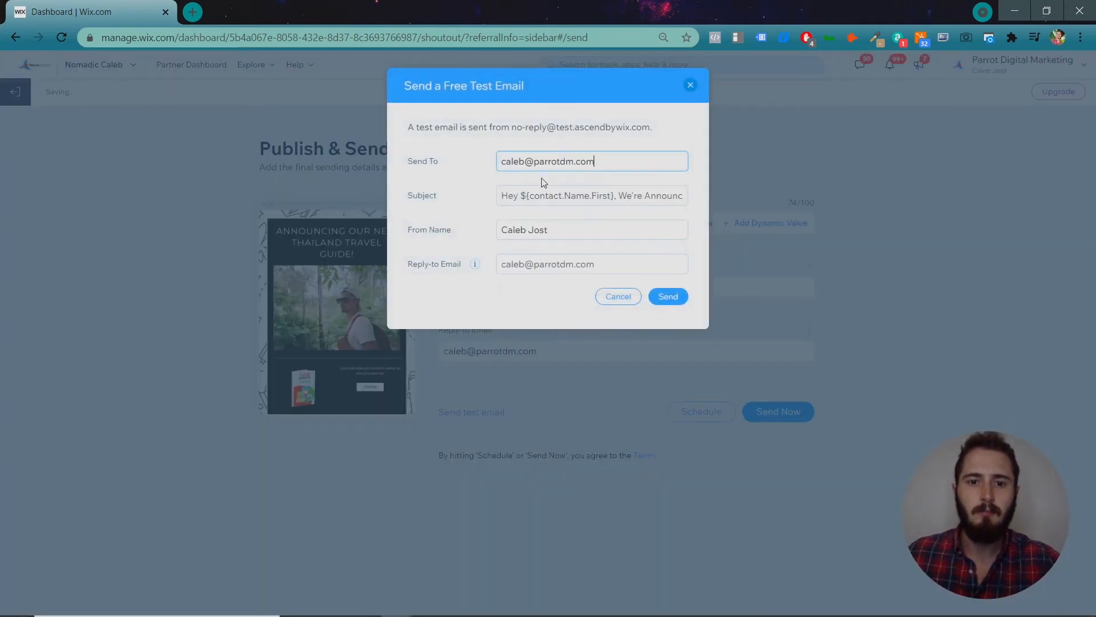
{"action": "left_click", "coordinate": [668, 296]}
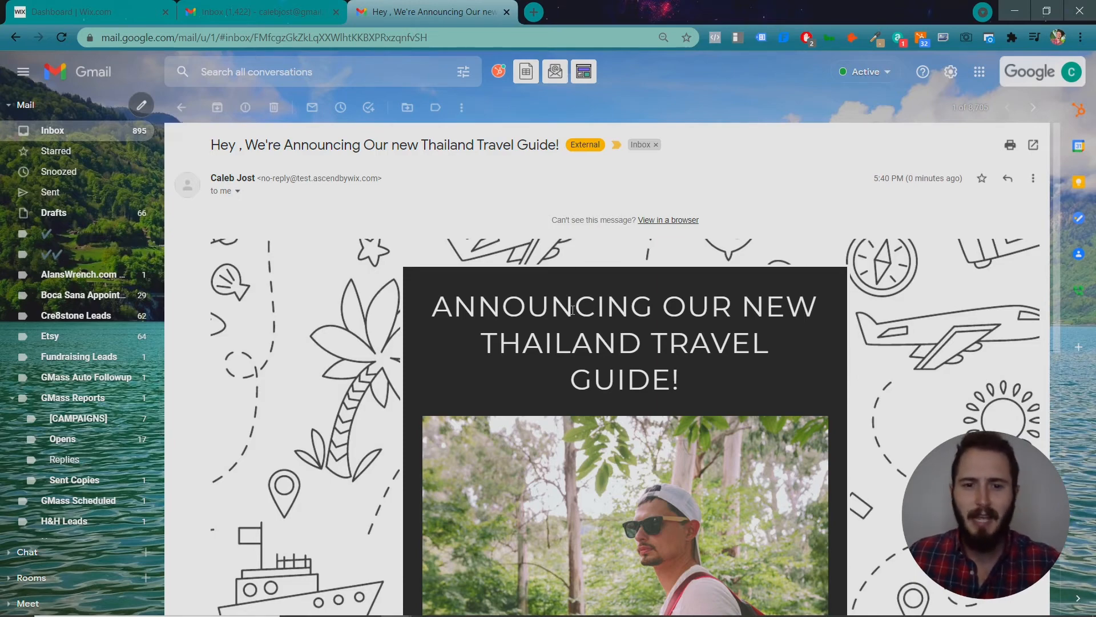
Review the Thailand test email in Gmail down to its footer, then go back to the Wix Dashboard tab.
{"action": "scroll", "coordinate": [447, 204], "scroll_direction": "down", "scroll_amount": 3}
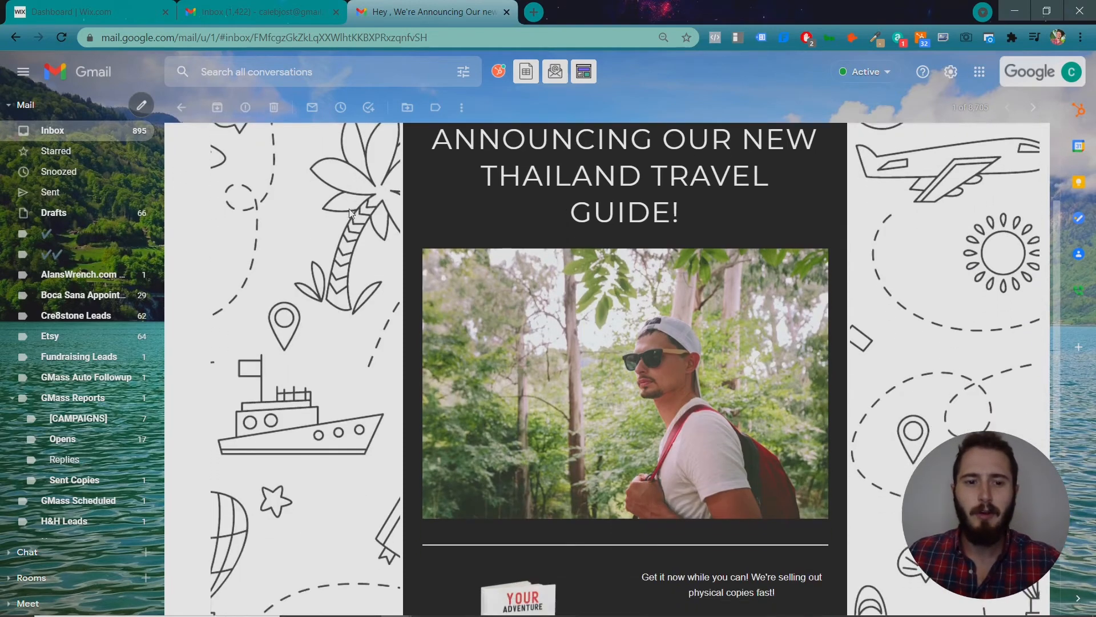
{"action": "scroll", "coordinate": [352, 212], "scroll_direction": "up", "scroll_amount": 2}
{"action": "scroll", "coordinate": [352, 212], "scroll_direction": "up", "scroll_amount": 1}
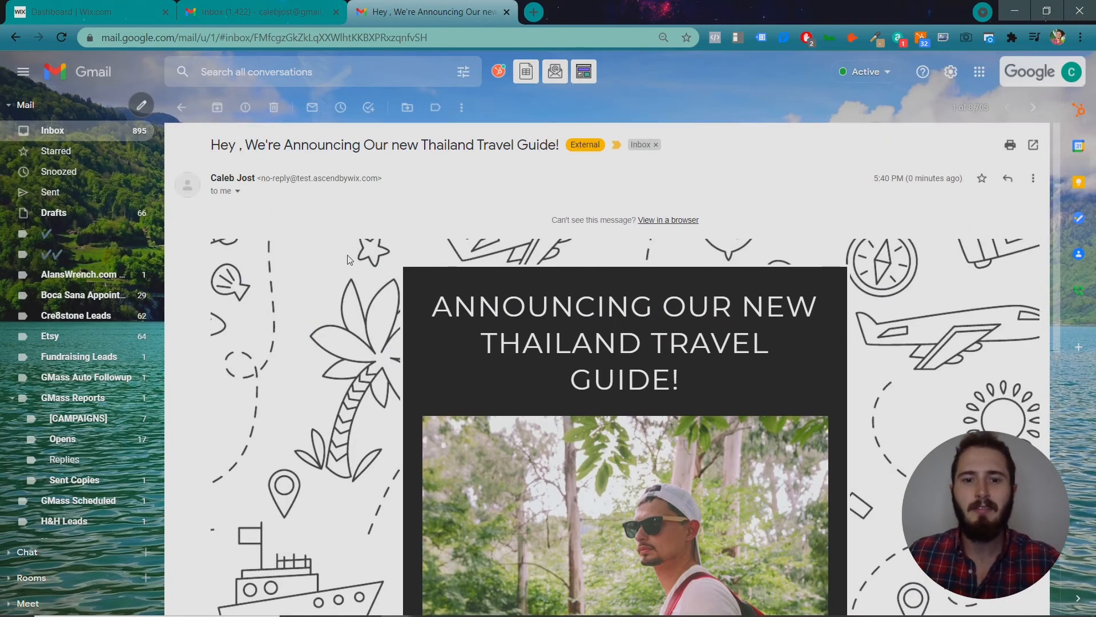
{"action": "scroll", "coordinate": [354, 240], "scroll_direction": "down", "scroll_amount": 2}
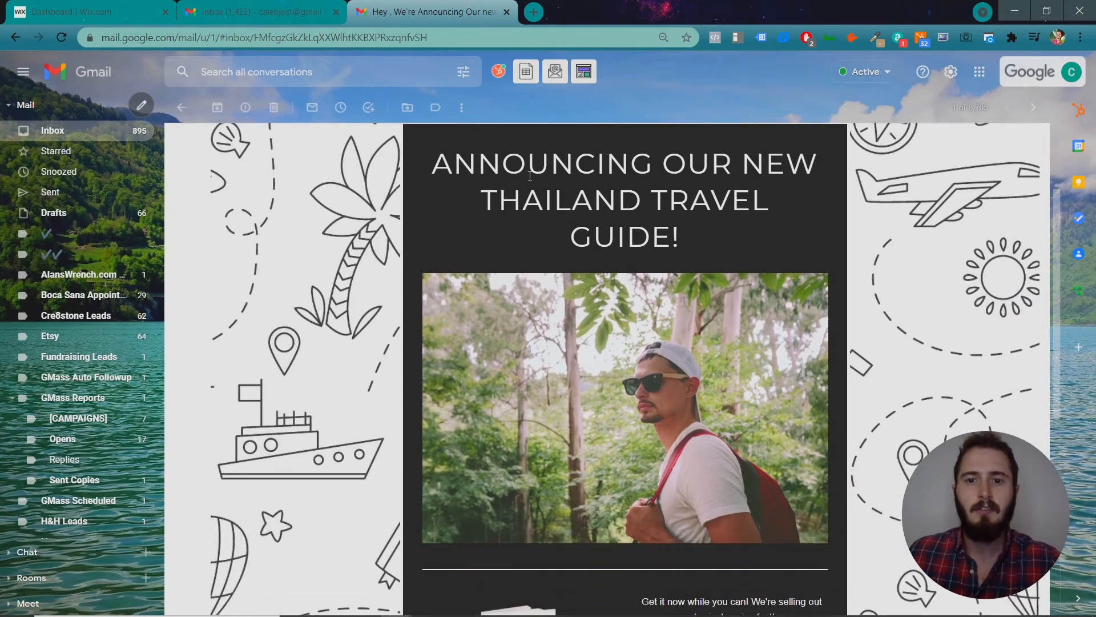
{"action": "scroll", "coordinate": [514, 216], "scroll_direction": "down", "scroll_amount": 2}
{"action": "scroll", "coordinate": [714, 337], "scroll_direction": "down", "scroll_amount": 3}
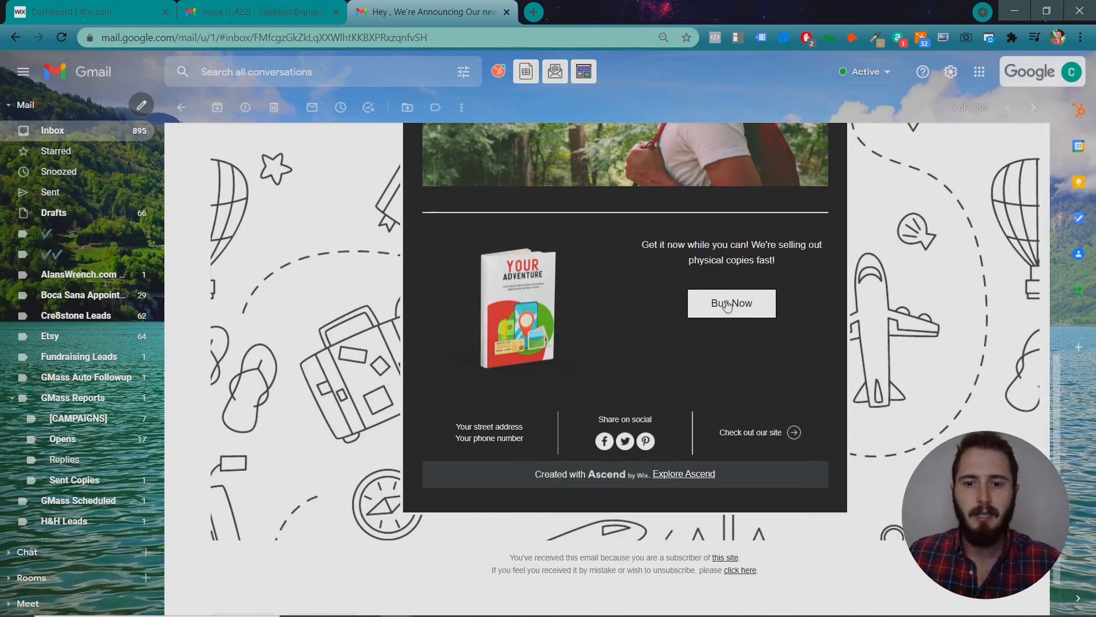
{"action": "scroll", "coordinate": [916, 424], "scroll_direction": "up", "scroll_amount": 8}
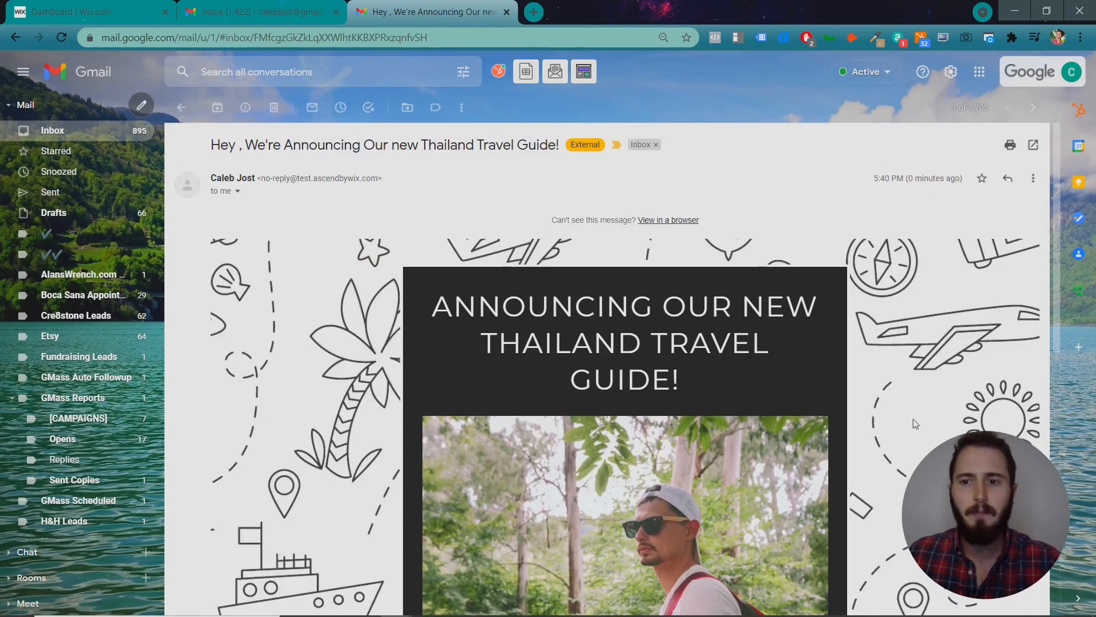
{"action": "left_click", "coordinate": [266, 12]}
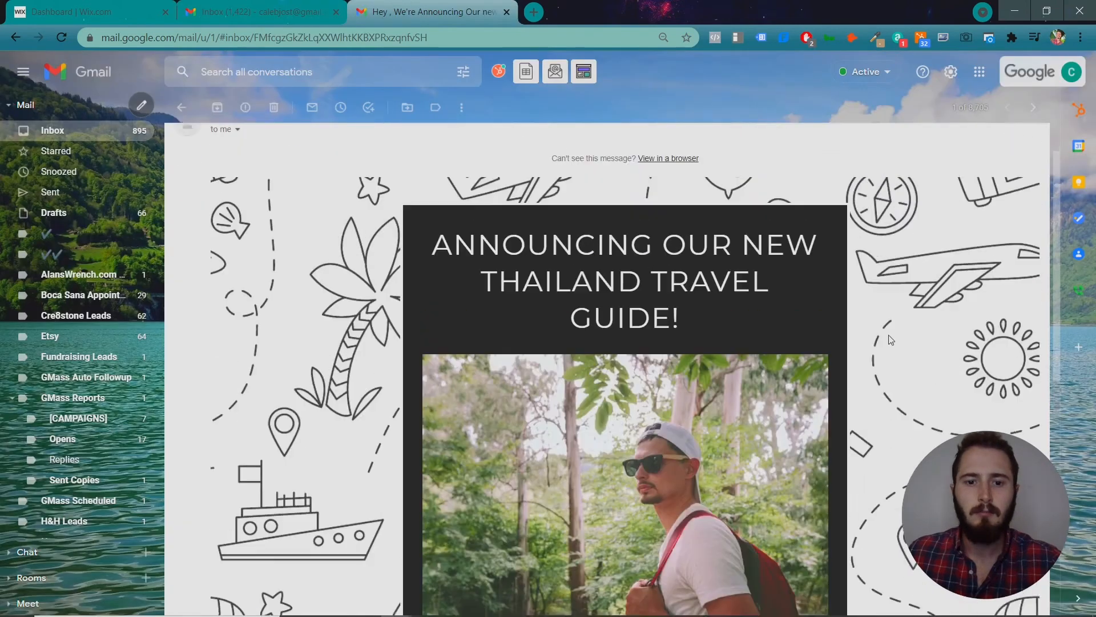
{"action": "scroll", "coordinate": [890, 340], "scroll_direction": "up", "scroll_amount": 1}
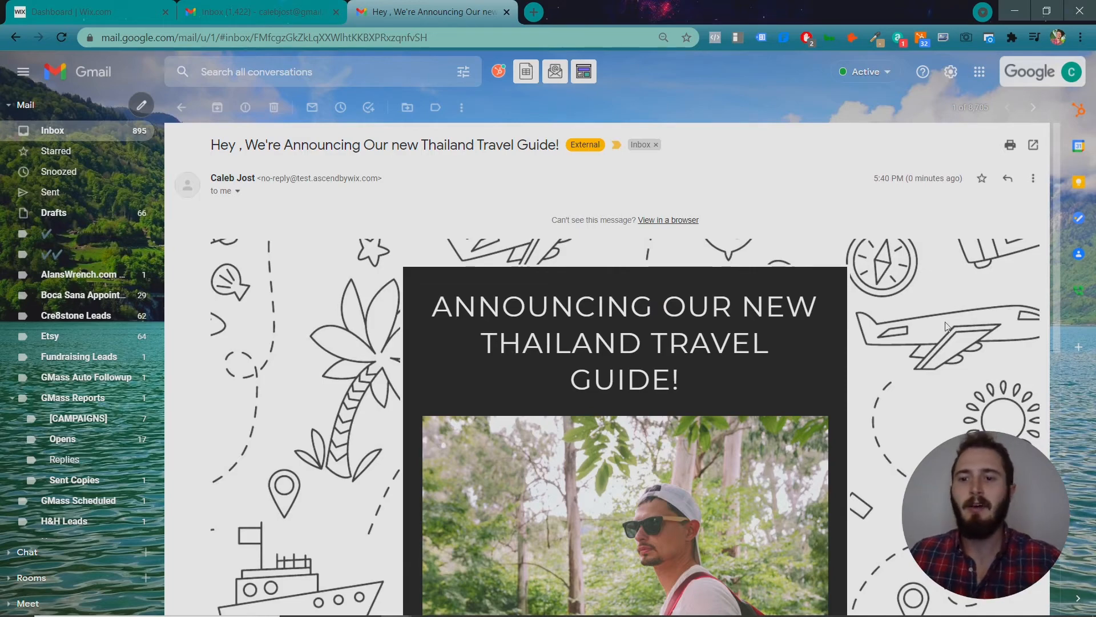
{"action": "scroll", "coordinate": [937, 324], "scroll_direction": "down", "scroll_amount": 4}
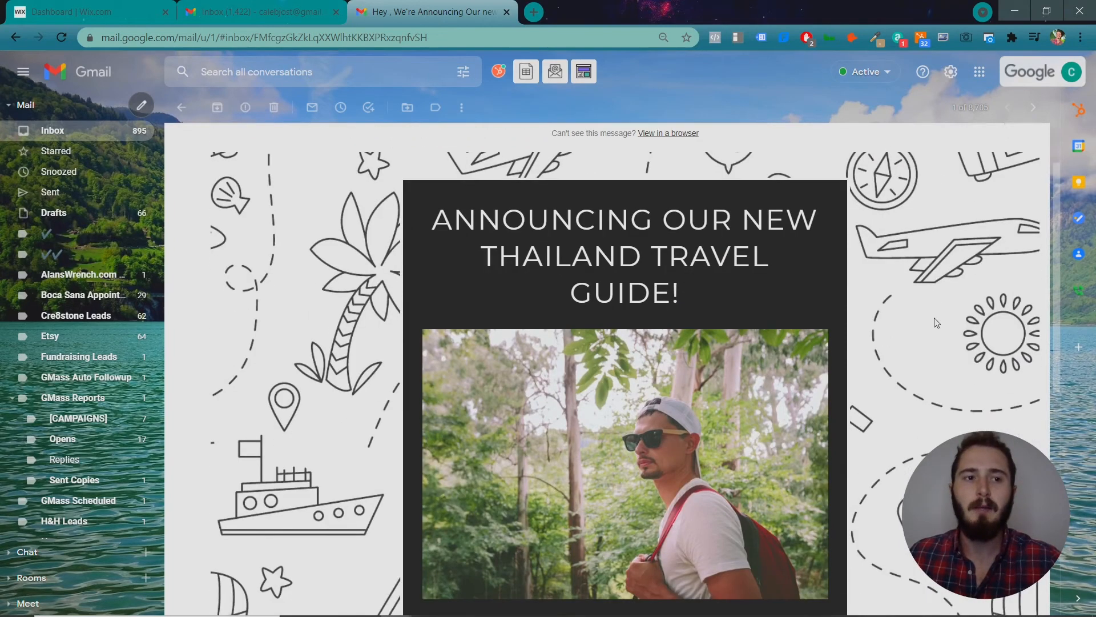
{"action": "left_click", "coordinate": [125, 21]}
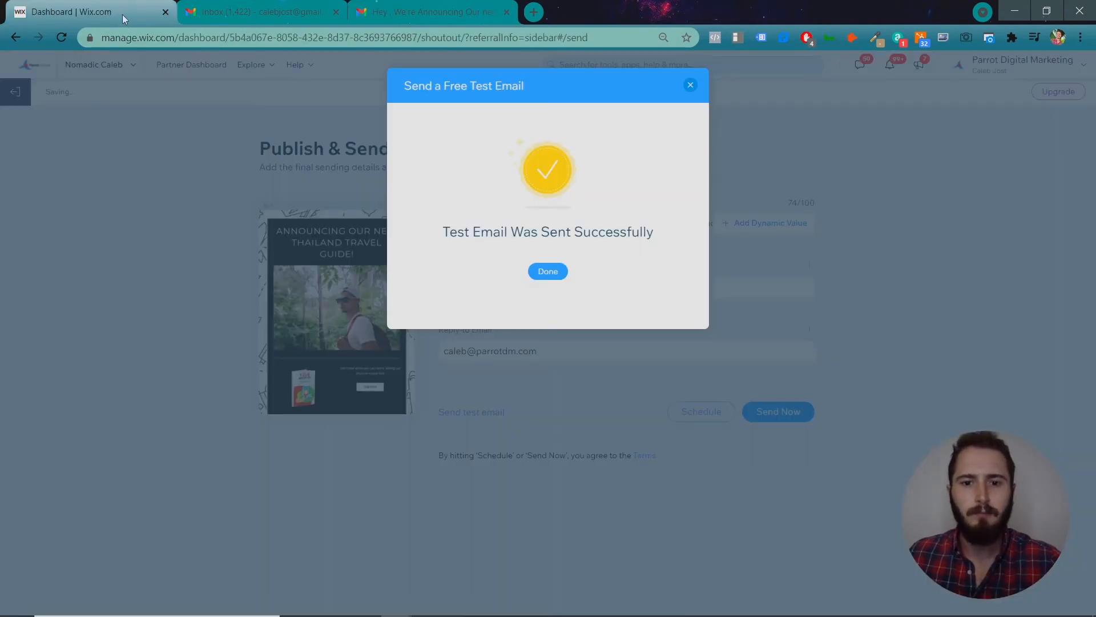
Close the test-sent confirmation and bring up the Schedule Your Campaign options.
{"action": "left_click", "coordinate": [549, 272]}
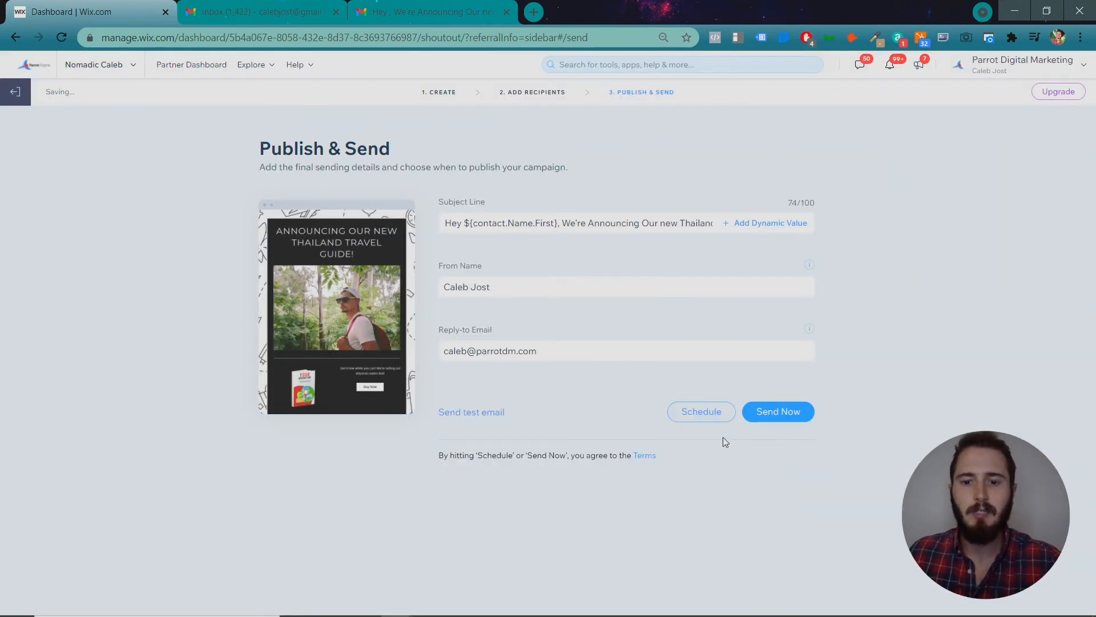
{"action": "left_click", "coordinate": [709, 419]}
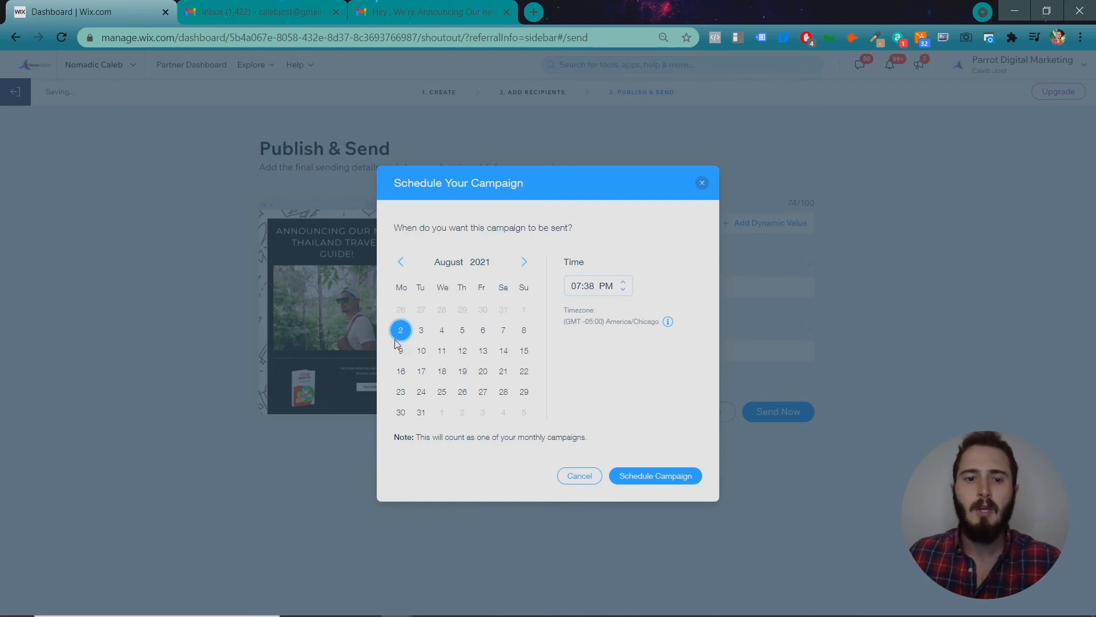
Schedule the campaign for 9 August 2021 at 12:38 PM, which prompts a plan upgrade.
{"action": "left_click", "coordinate": [421, 350]}
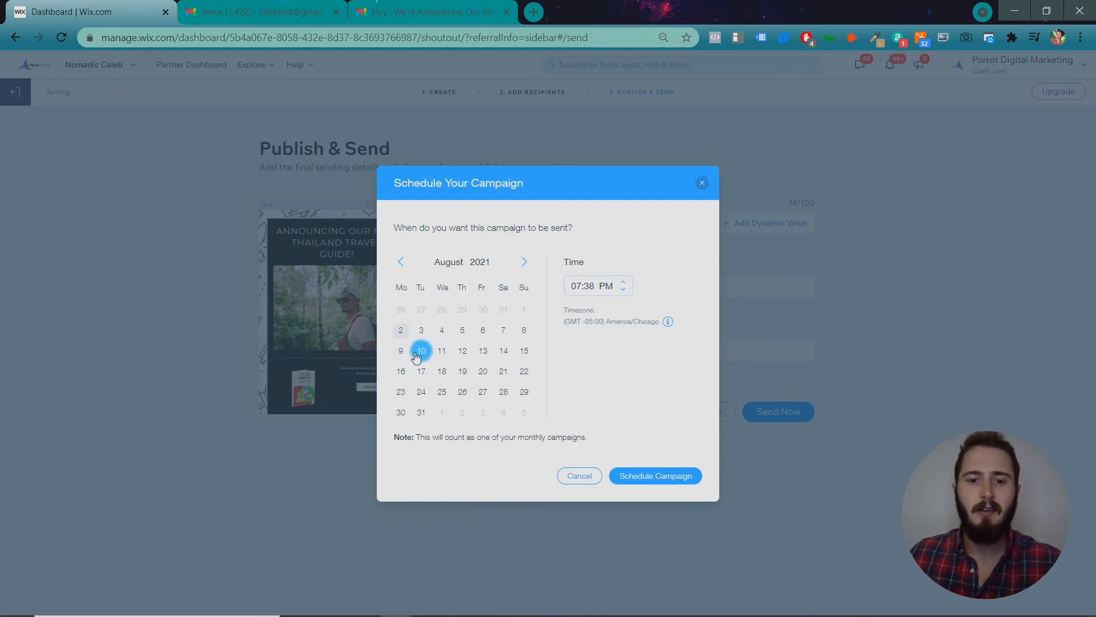
{"action": "left_click", "coordinate": [582, 288]}
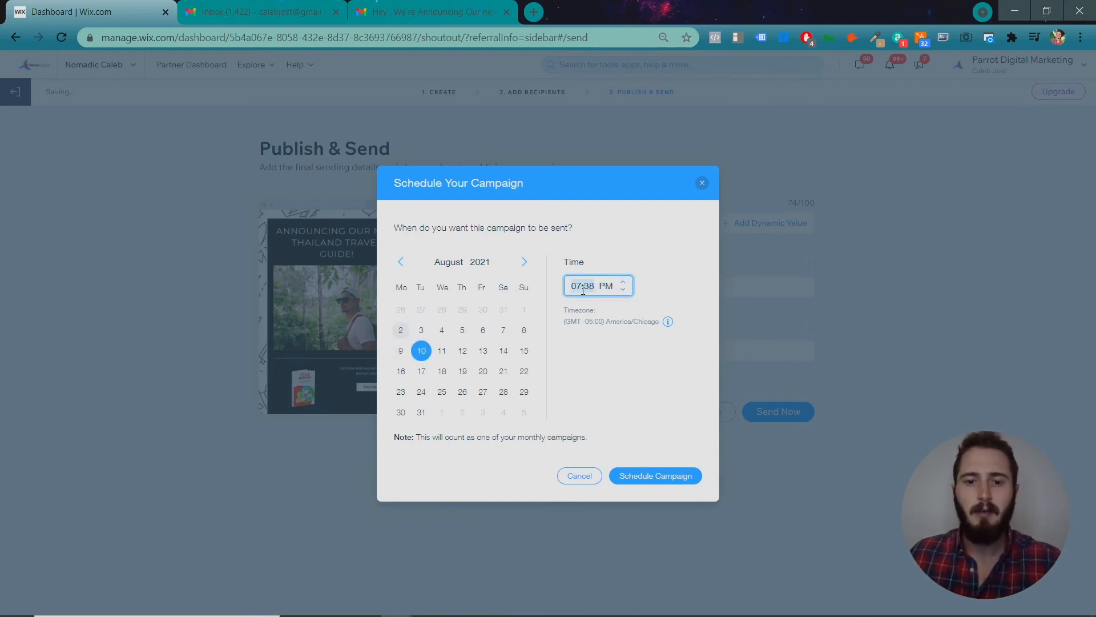
{"action": "type", "text": "05"}
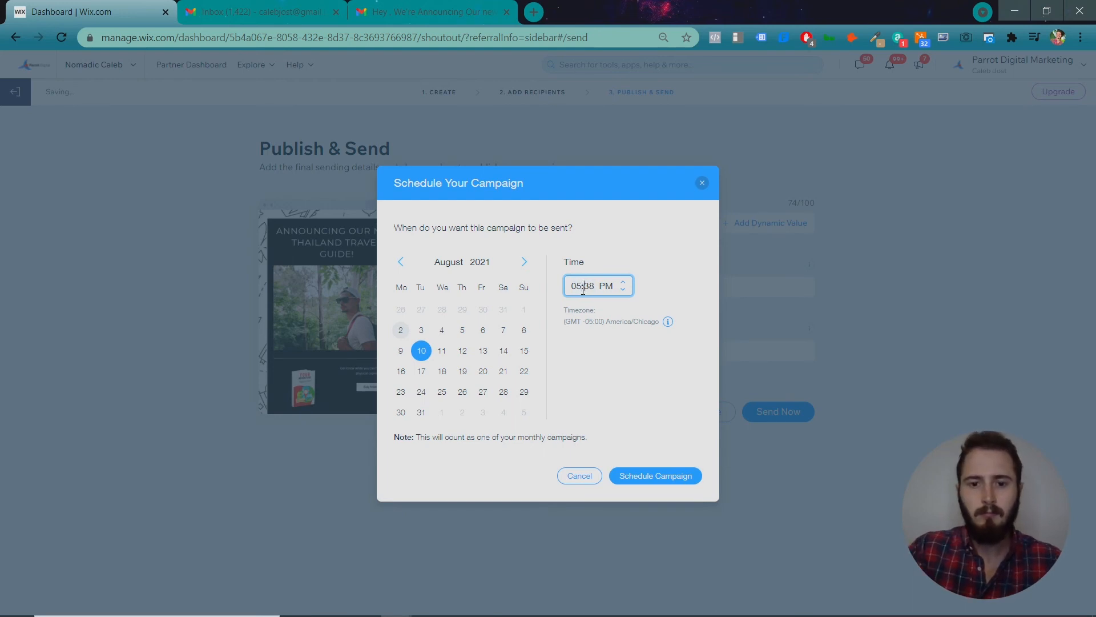
{"action": "type", "text": "12"}
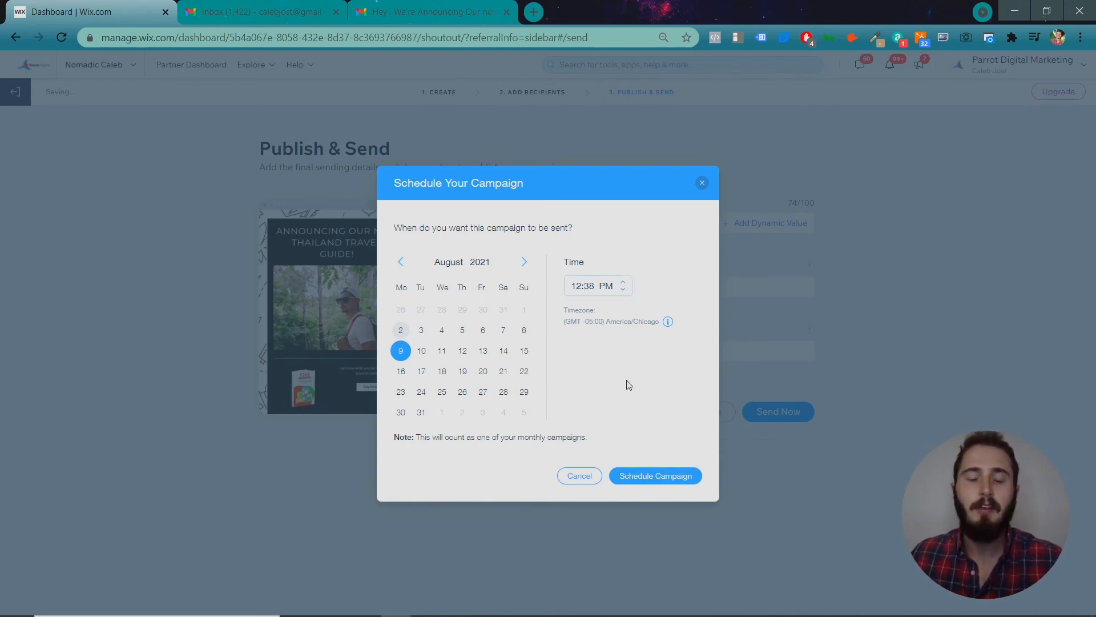
{"action": "left_click", "coordinate": [634, 482]}
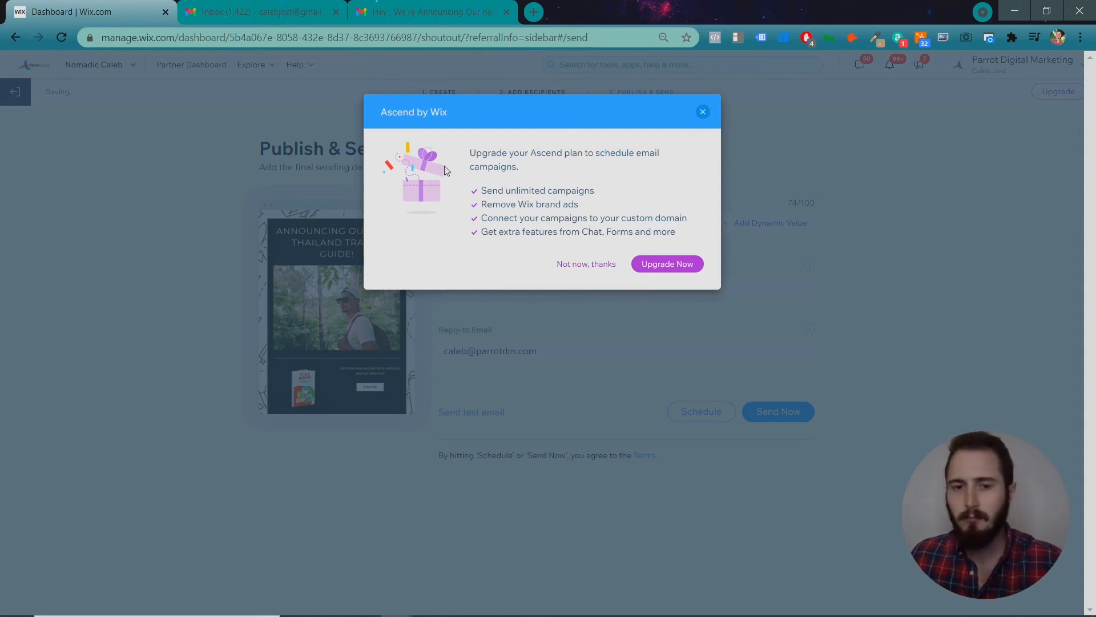
Decline the Ascend upgrade with 'Not now, thanks' and exit the editor to Email Marketing.
{"action": "left_click", "coordinate": [594, 264]}
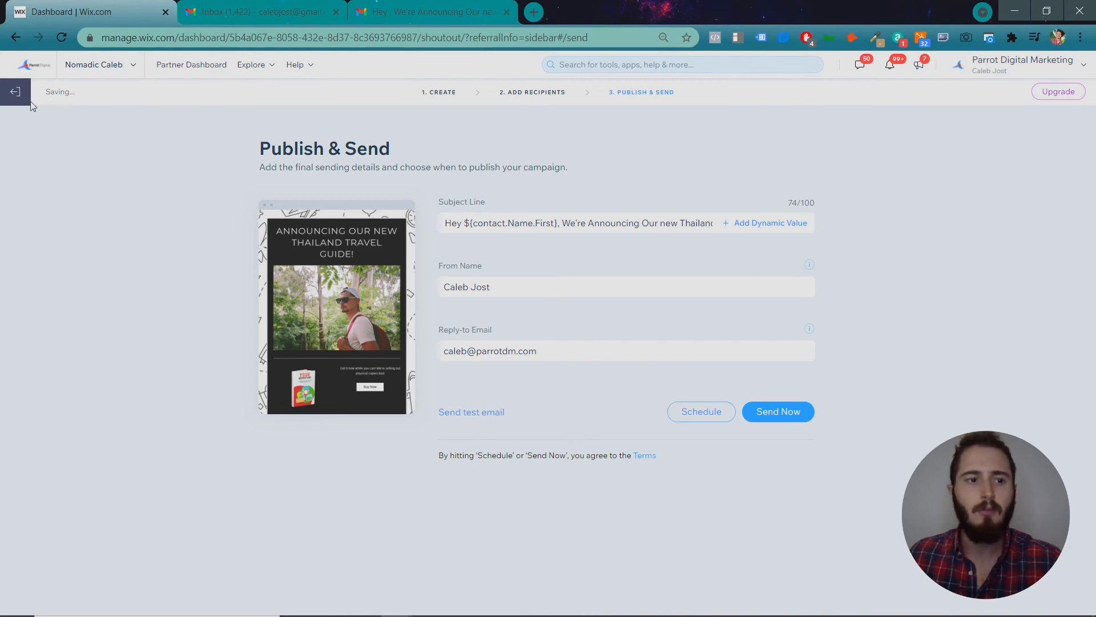
{"action": "left_click", "coordinate": [17, 91]}
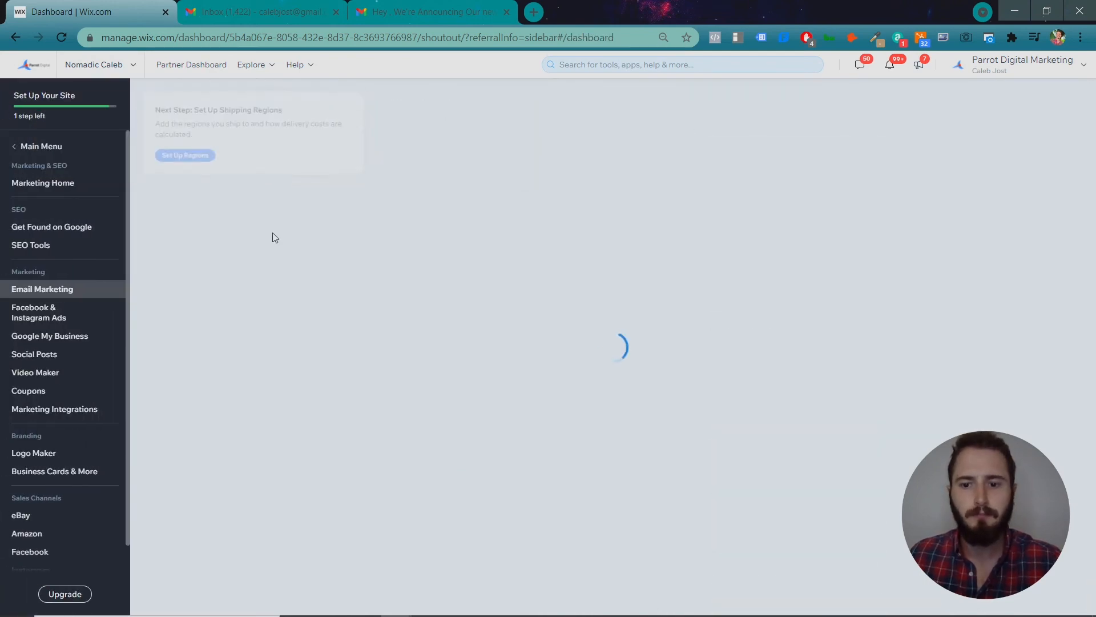
Check that the Thailand campaign is listed as a draft, opening and closing its actions menu.
{"action": "scroll", "coordinate": [273, 239], "scroll_direction": "down", "scroll_amount": 4}
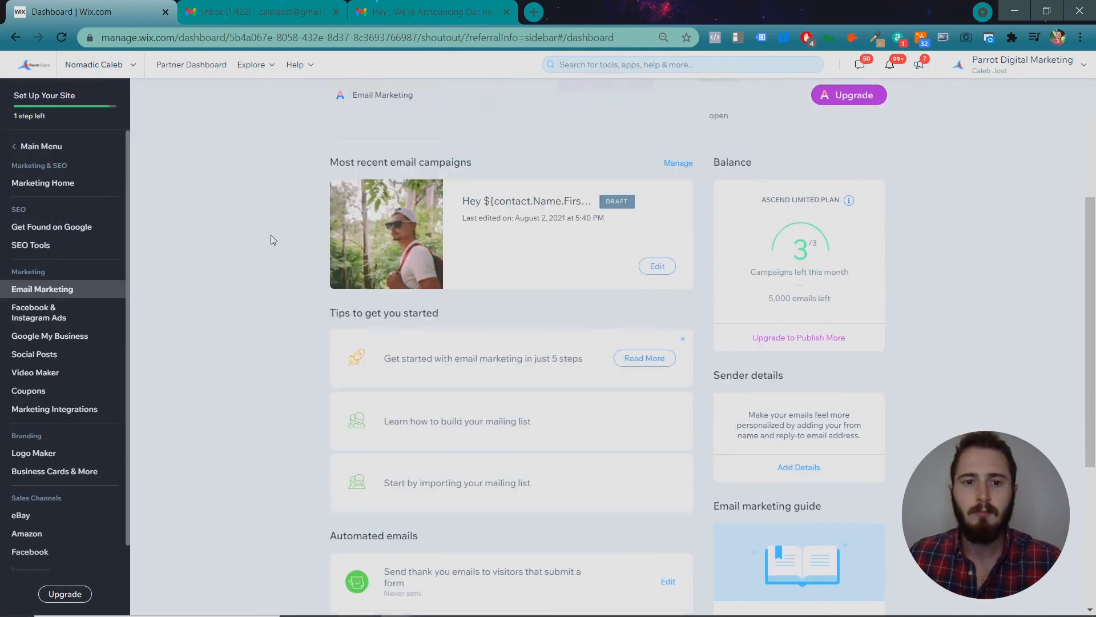
{"action": "scroll", "coordinate": [273, 239], "scroll_direction": "up", "scroll_amount": 1}
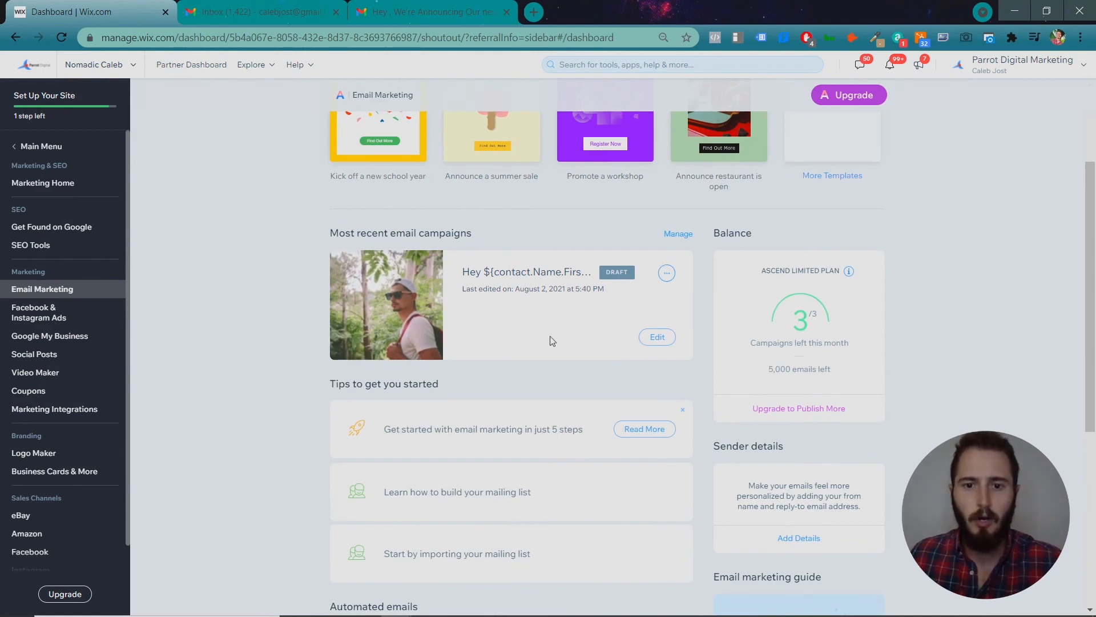
{"action": "left_click", "coordinate": [666, 274]}
{"action": "left_click", "coordinate": [665, 281]}
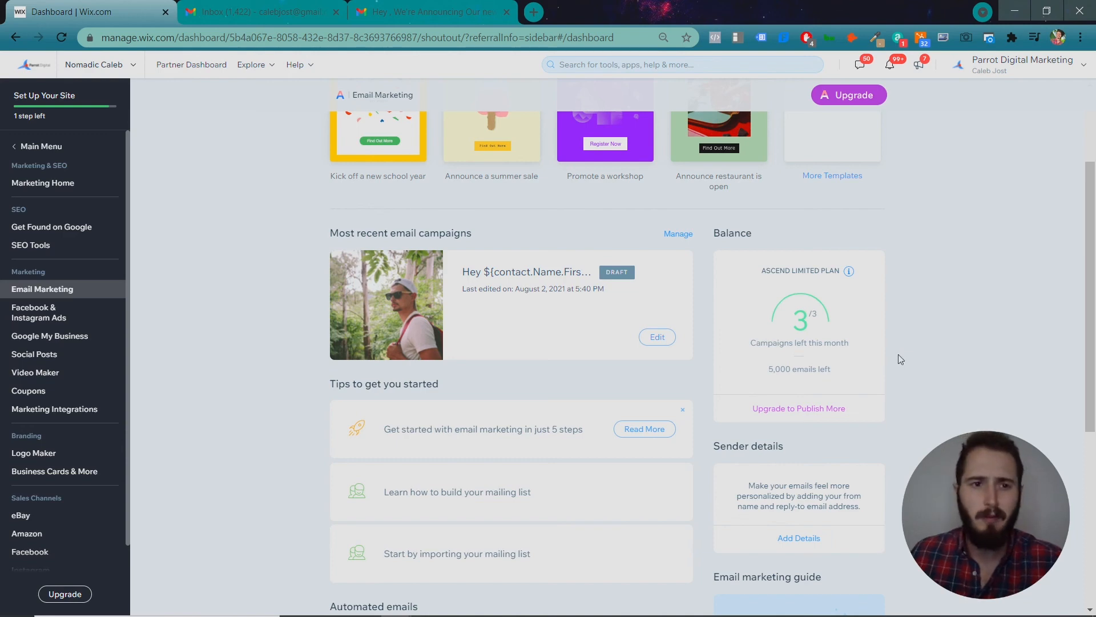
{"action": "scroll", "coordinate": [902, 365], "scroll_direction": "down", "scroll_amount": 2}
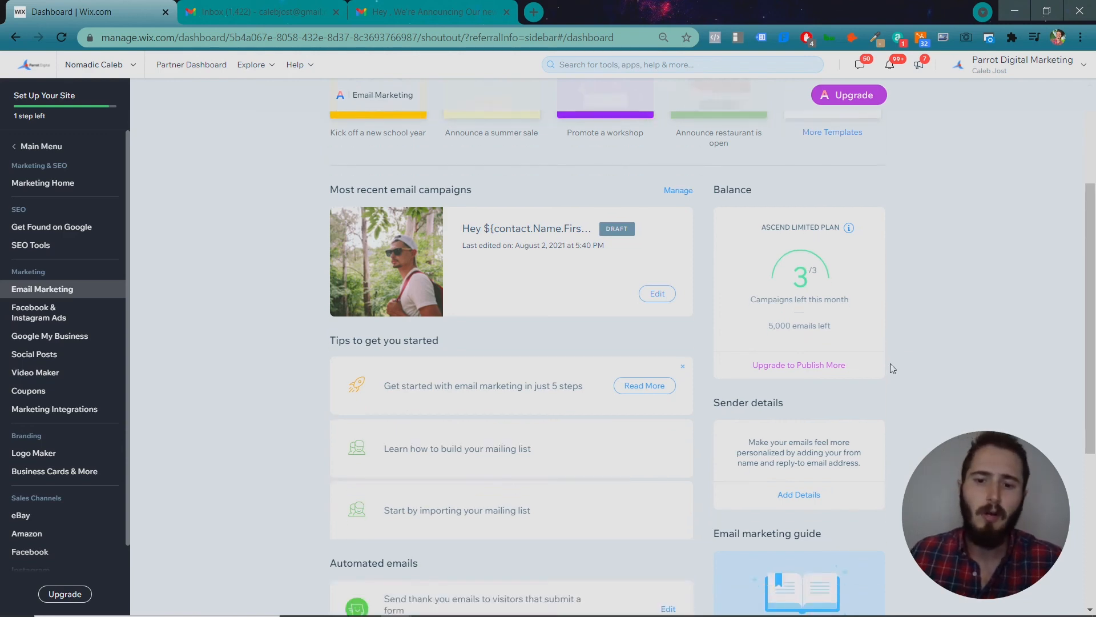
{"action": "scroll", "coordinate": [901, 376], "scroll_direction": "up", "scroll_amount": 3}
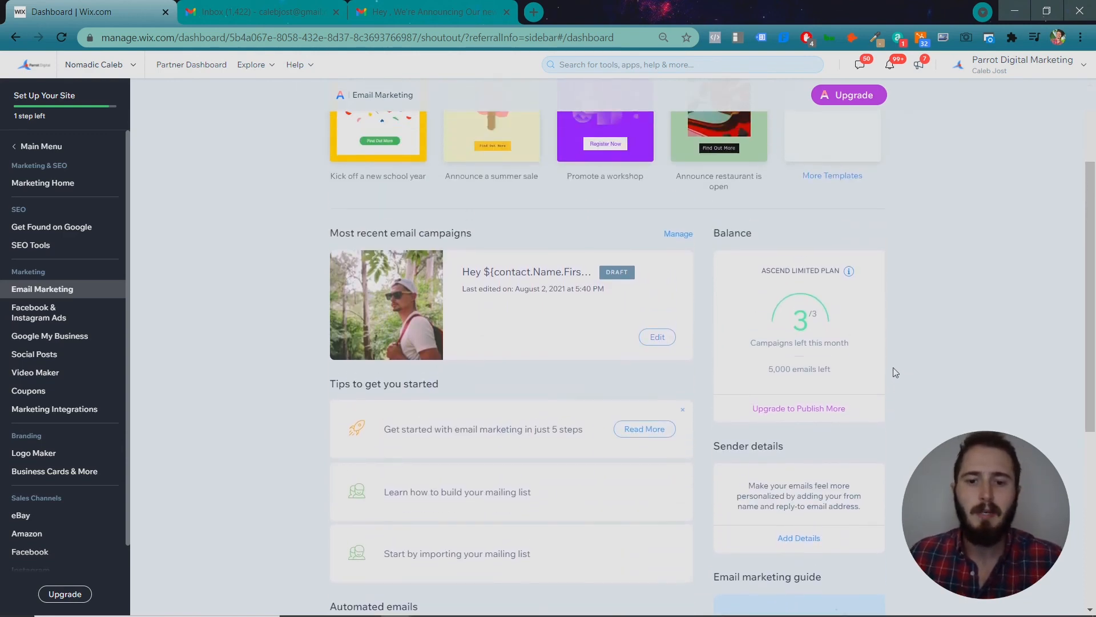
{"action": "scroll", "coordinate": [896, 376], "scroll_direction": "down", "scroll_amount": 3}
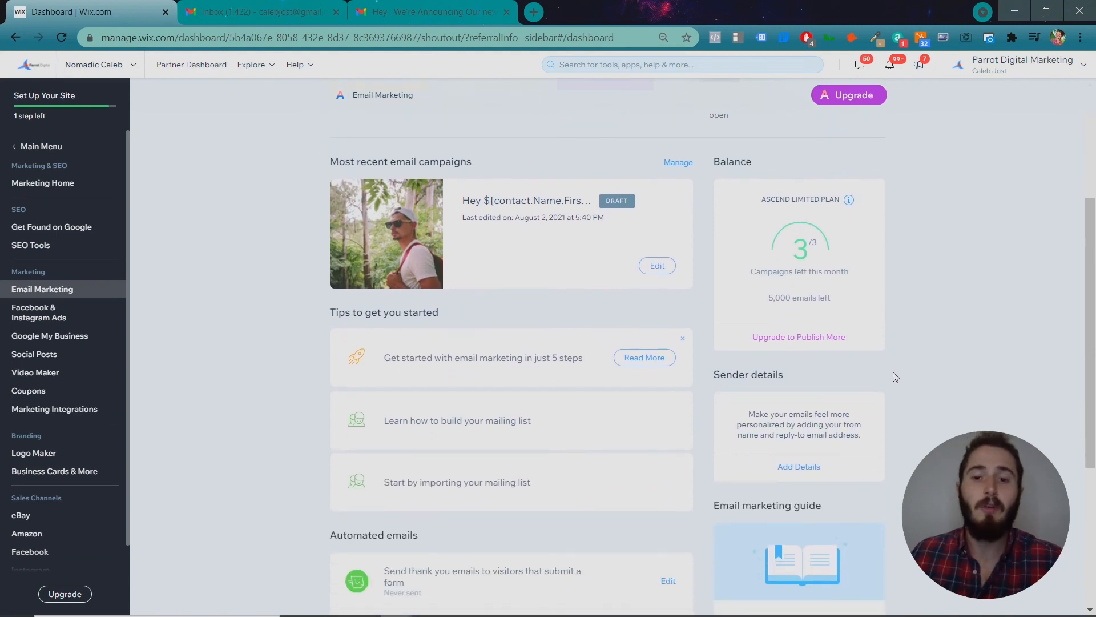